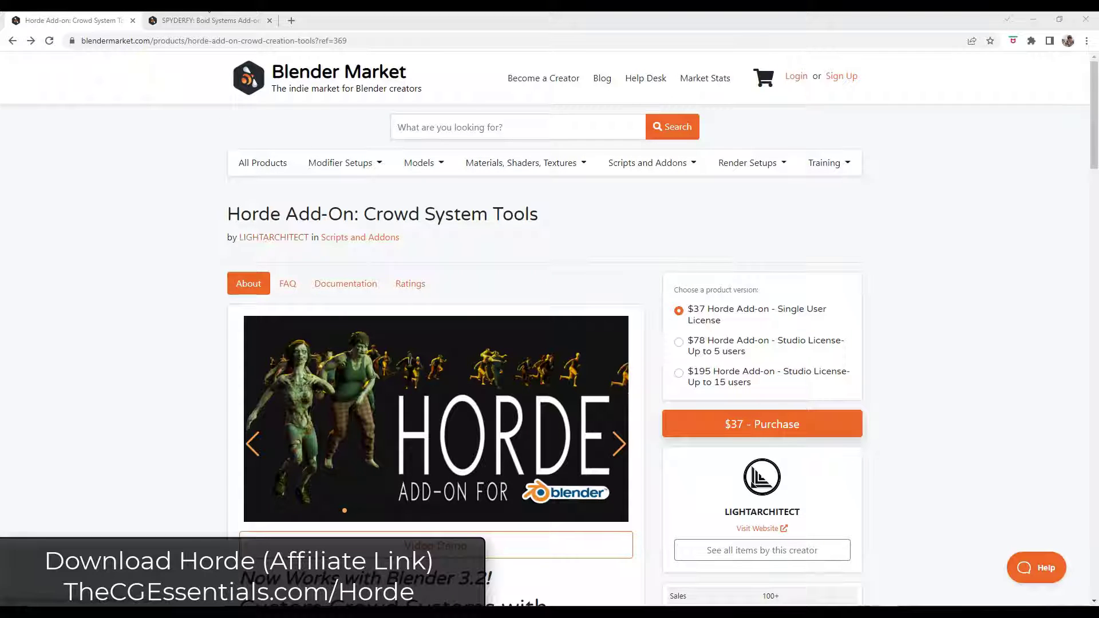
Skim the Spyderfy boid add-on page, then return to the Horde add-on page.
left_click(206, 21)
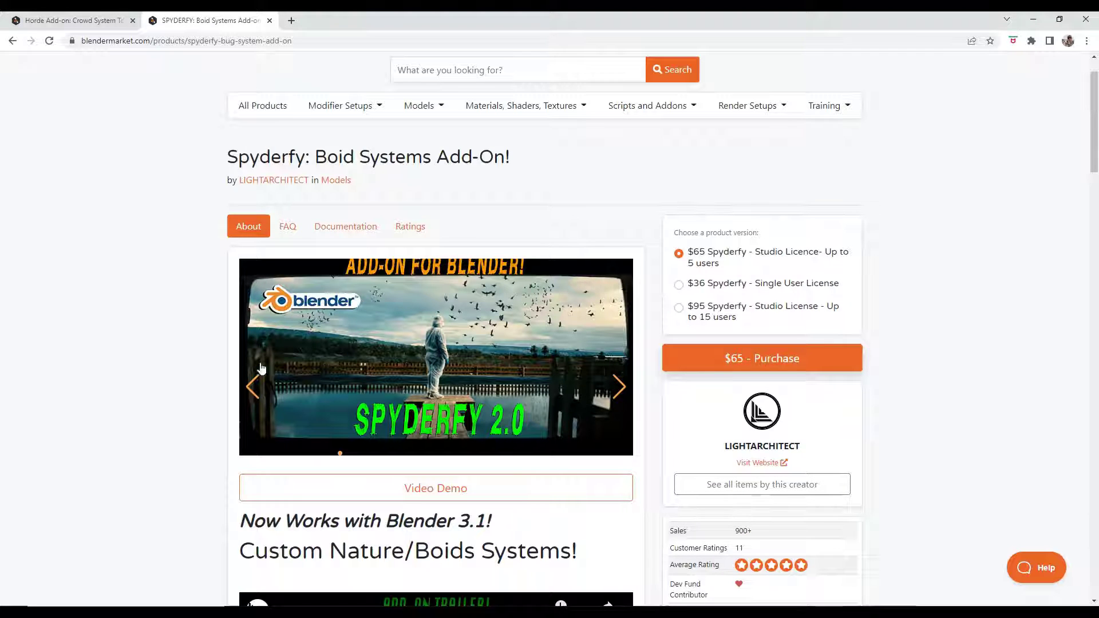
scroll(150, 330, "down", 1)
scroll(150, 329, "down", 8)
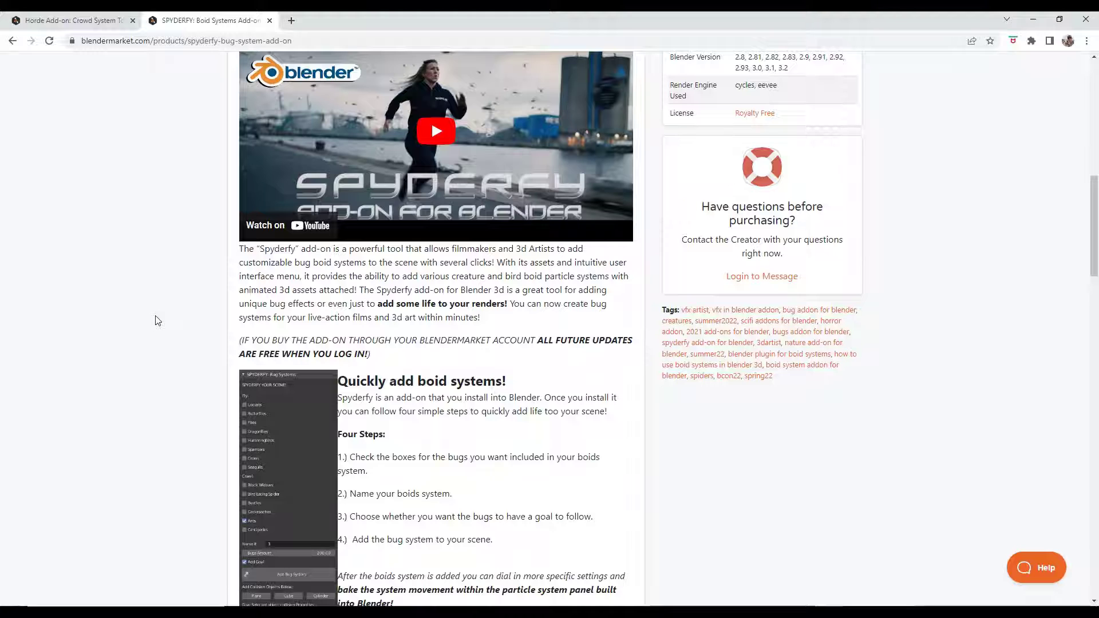
scroll(496, 435, "down", 10)
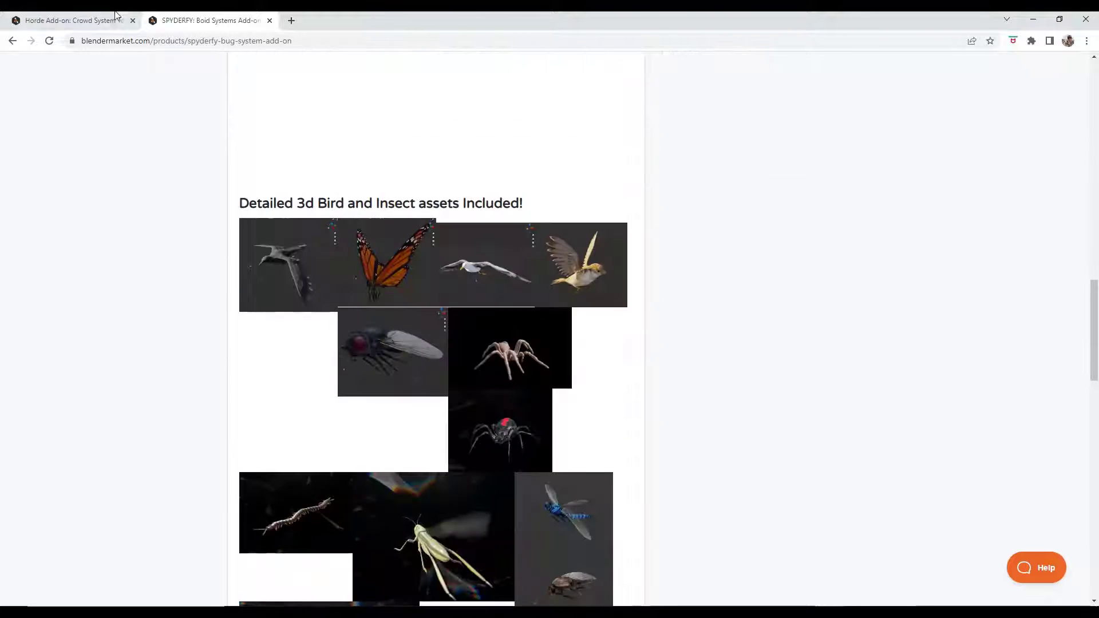
left_click(116, 15)
Read further down the Horde page, briefly highlighting the sentence about planned future assets.
scroll(184, 427, "down", 4)
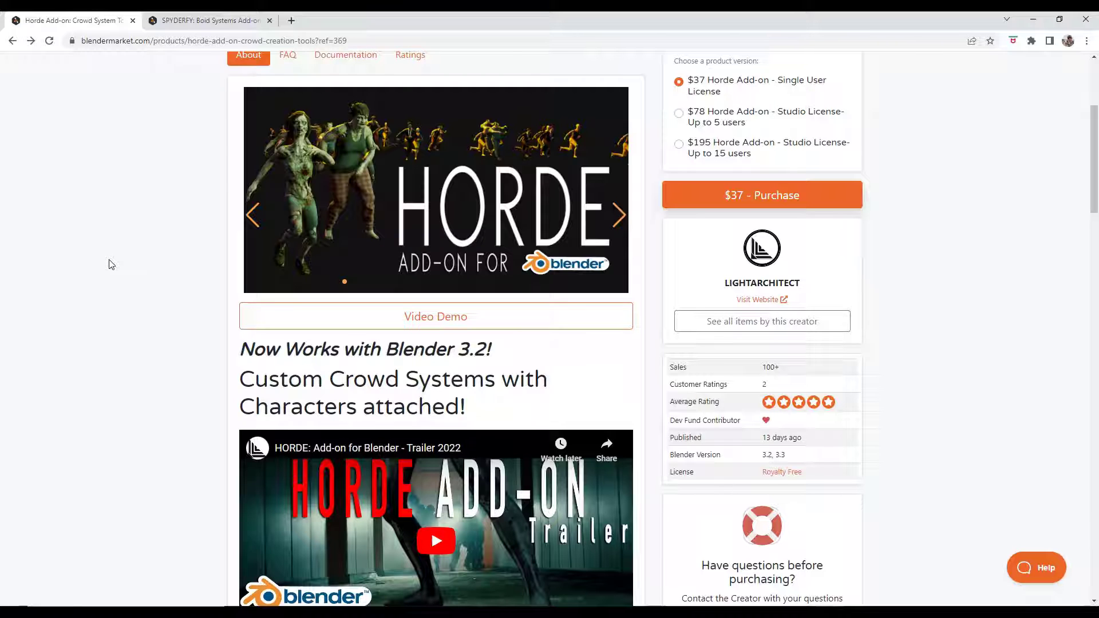
scroll(197, 279, "down", 5)
scroll(196, 280, "down", 4)
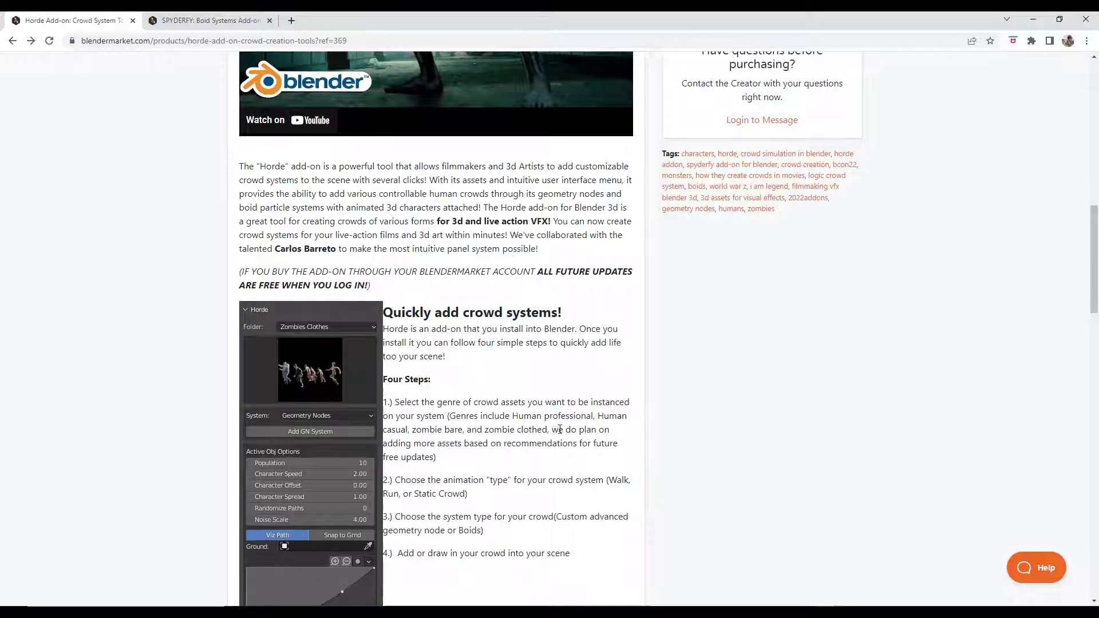
left_click_drag(560, 430, 566, 465)
left_click(565, 462)
scroll(541, 372, "down", 3)
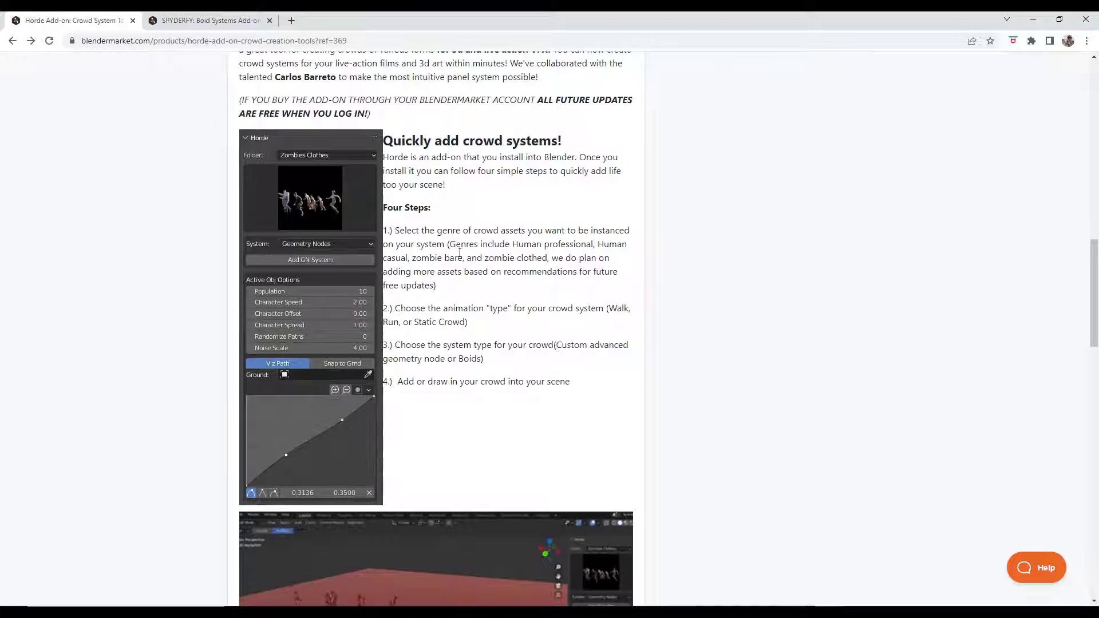
scroll(440, 252, "down", 6)
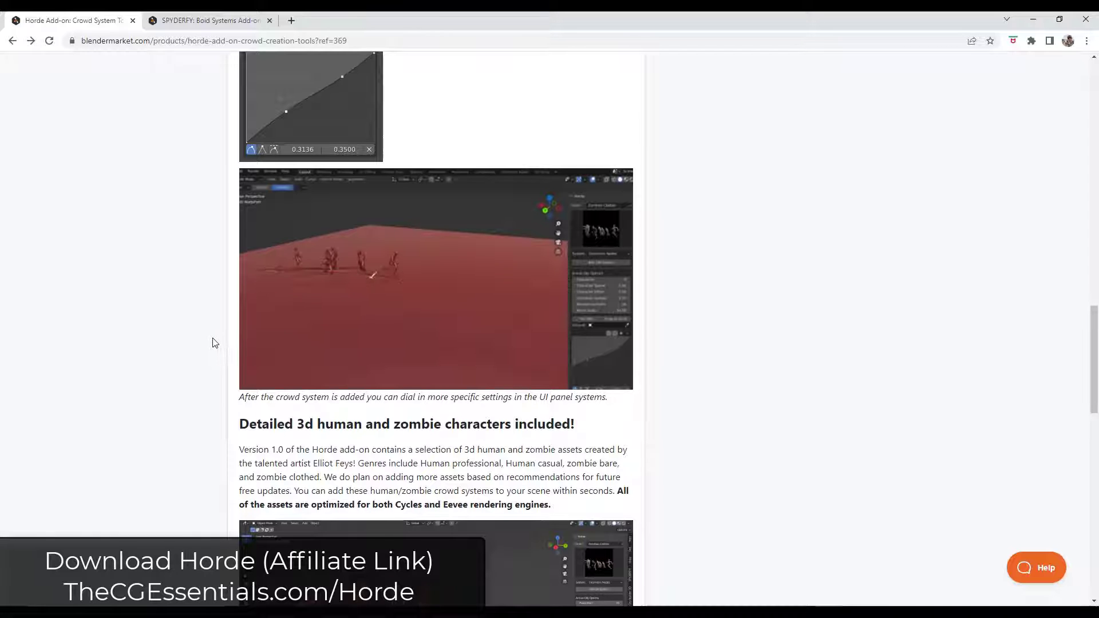
scroll(213, 342, "down", 15)
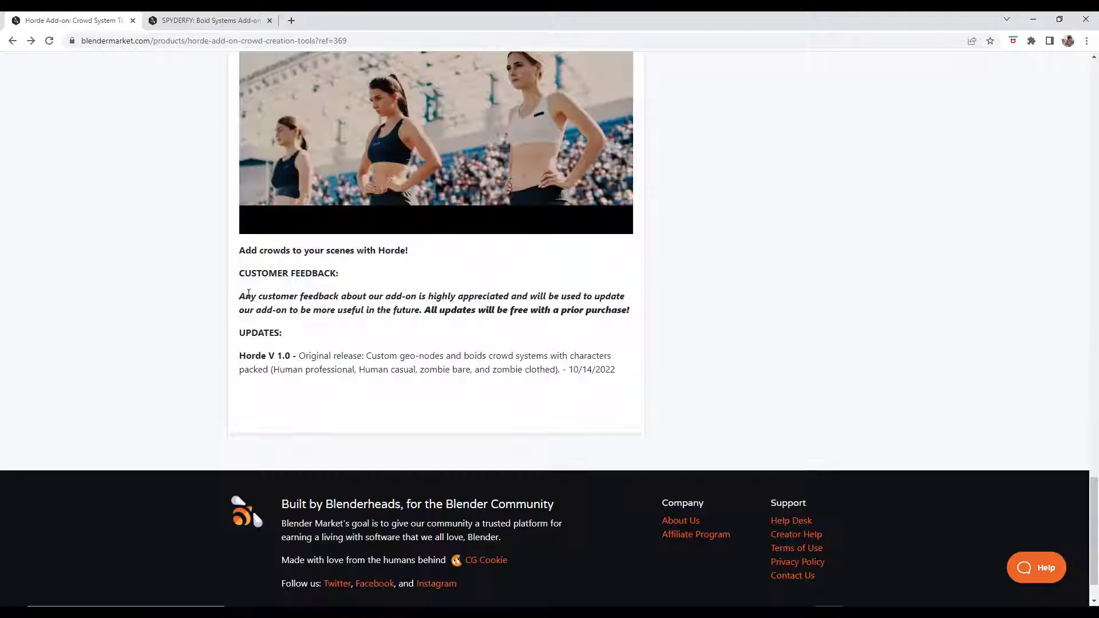
Highlight the customer feedback paragraph, then close Chrome to reveal Blender.
left_click_drag(239, 294, 635, 314)
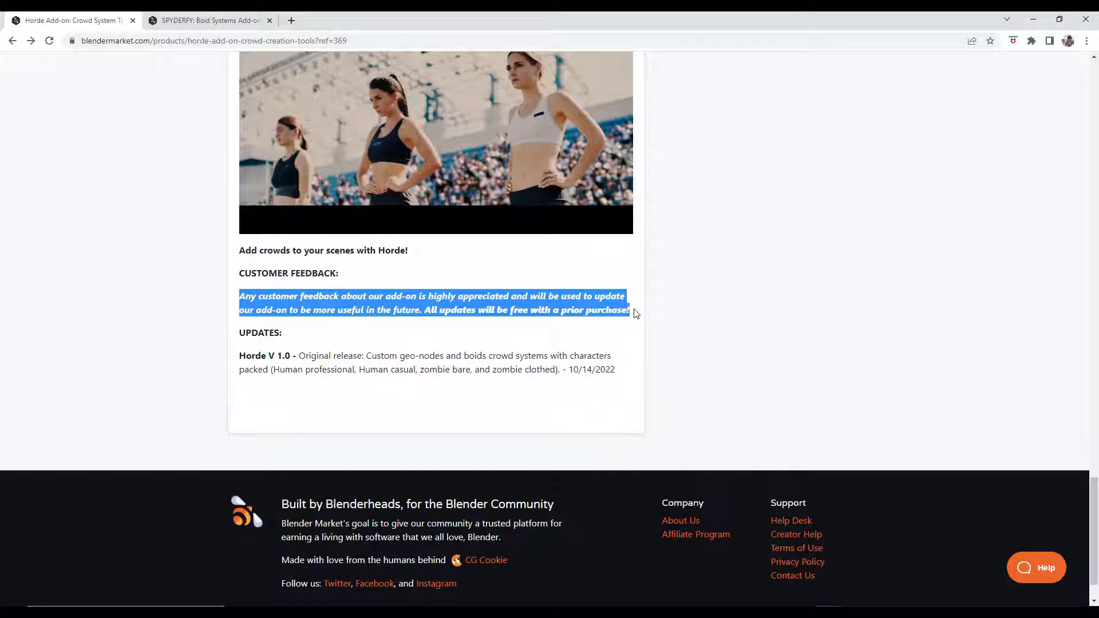
left_click(543, 310)
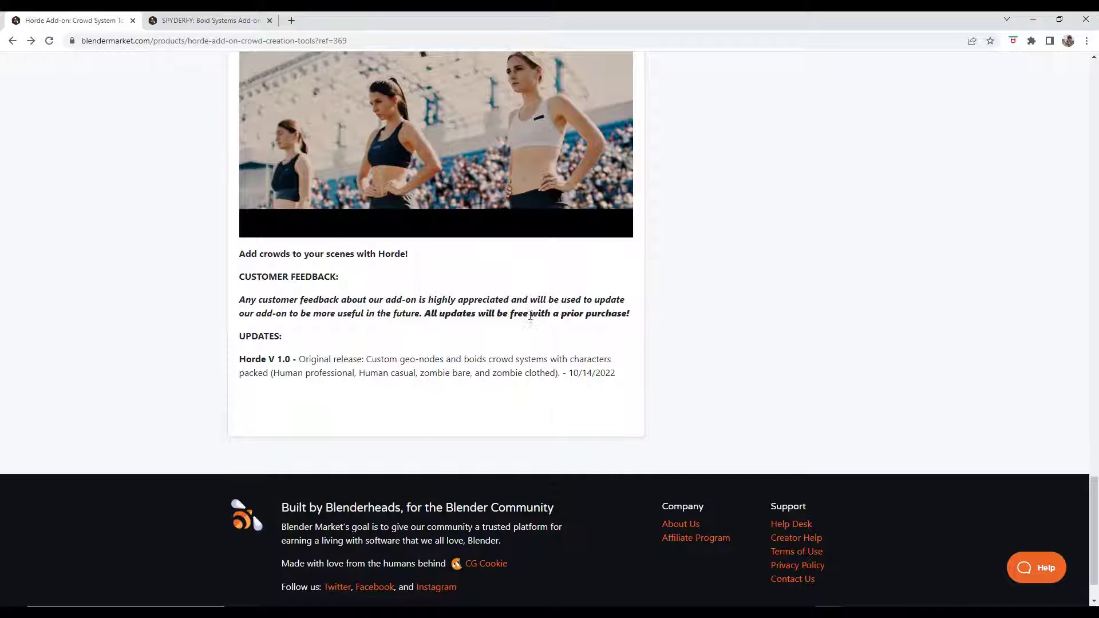
scroll(530, 315, "up", 5)
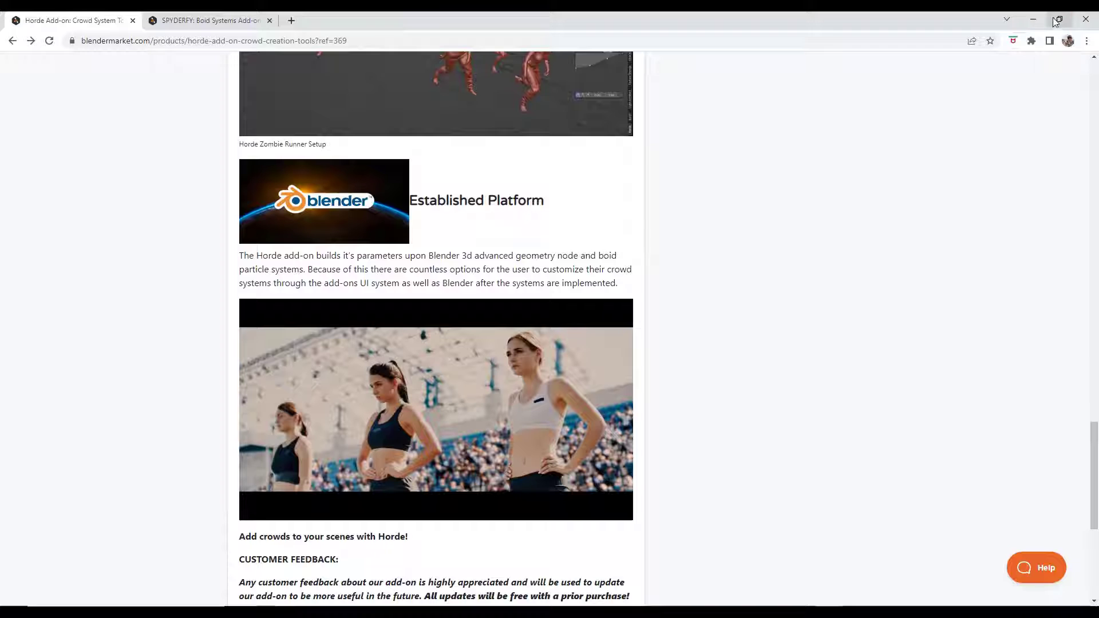
left_click(1032, 19)
middle_click_drag(468, 240, 466, 242)
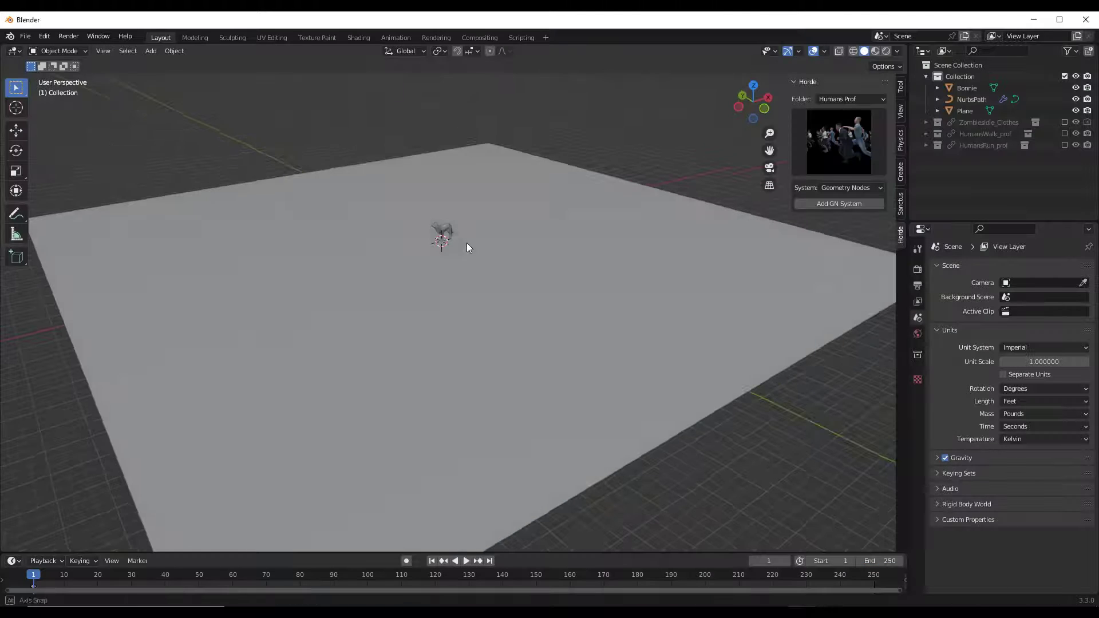
left_click(47, 36)
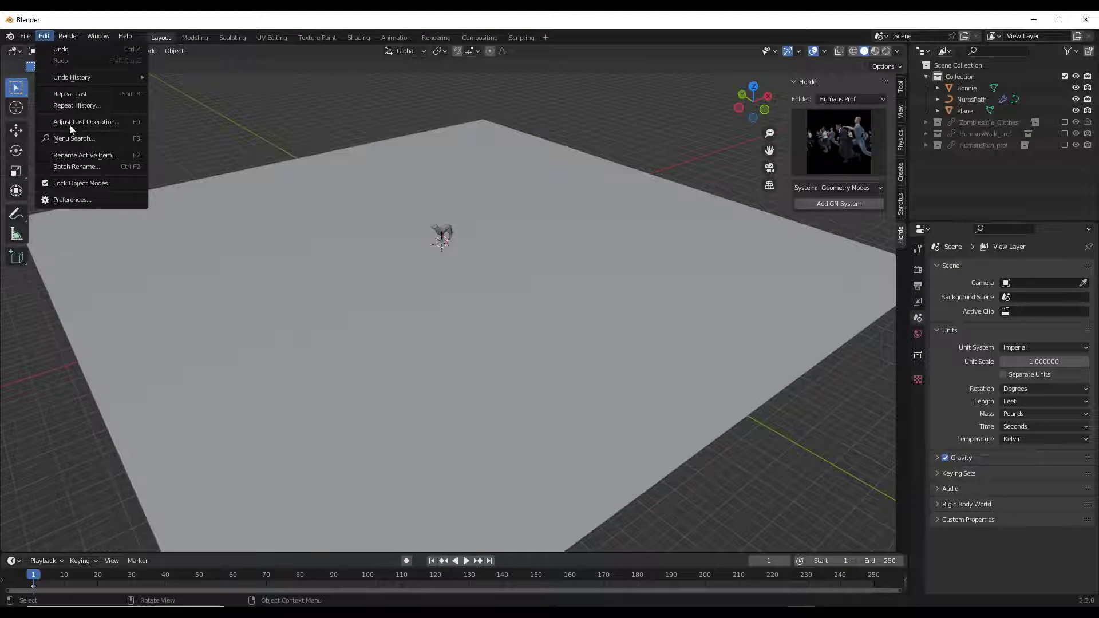
left_click(95, 197)
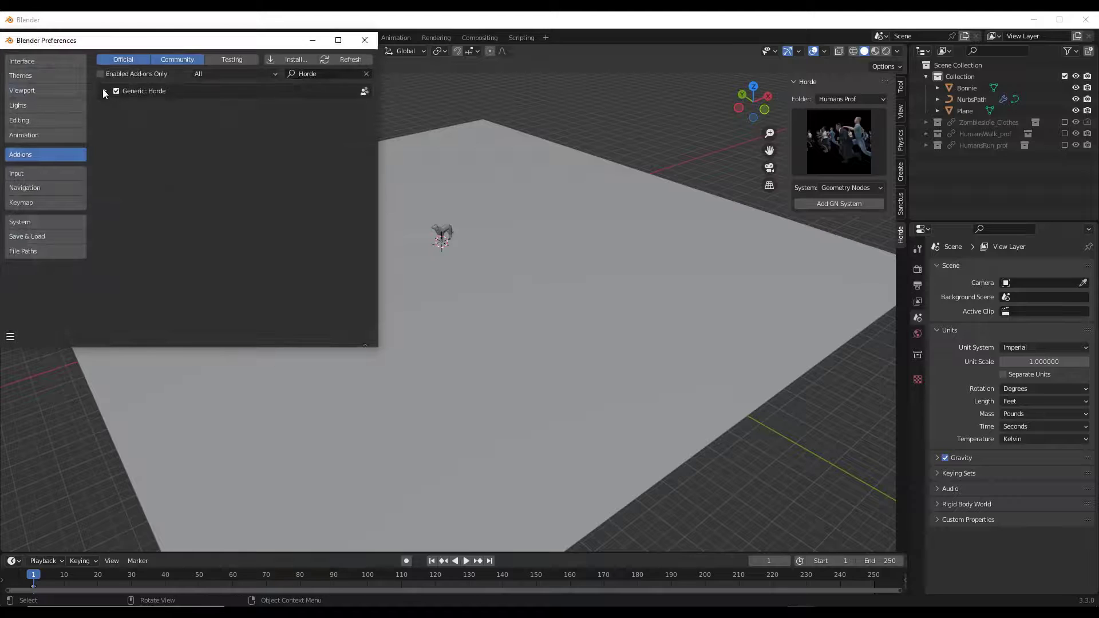
left_click(104, 91)
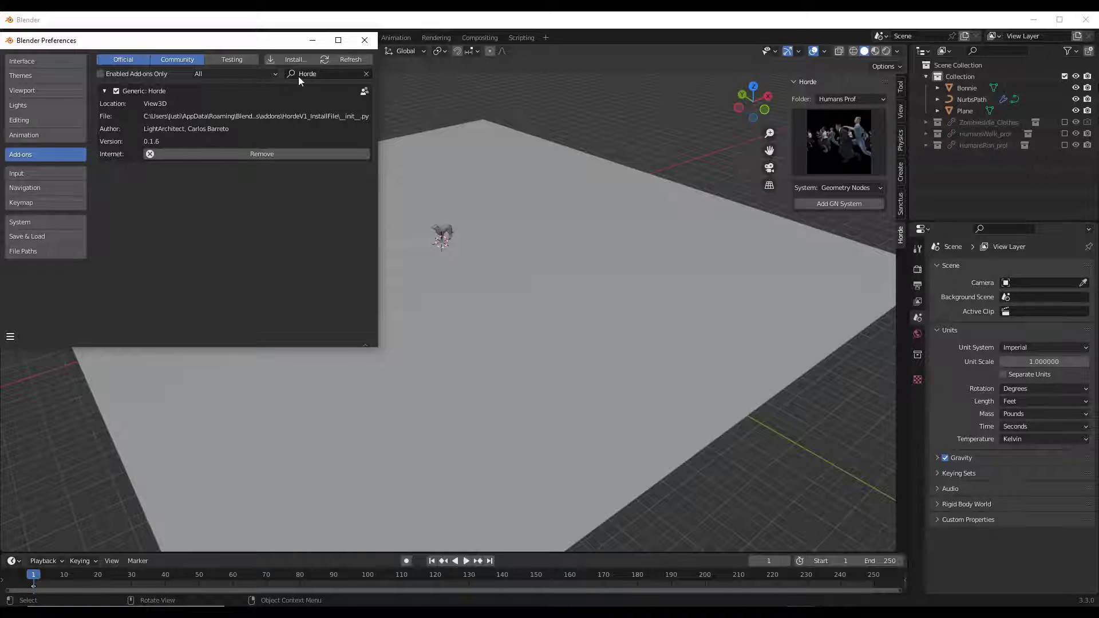
left_click(364, 40)
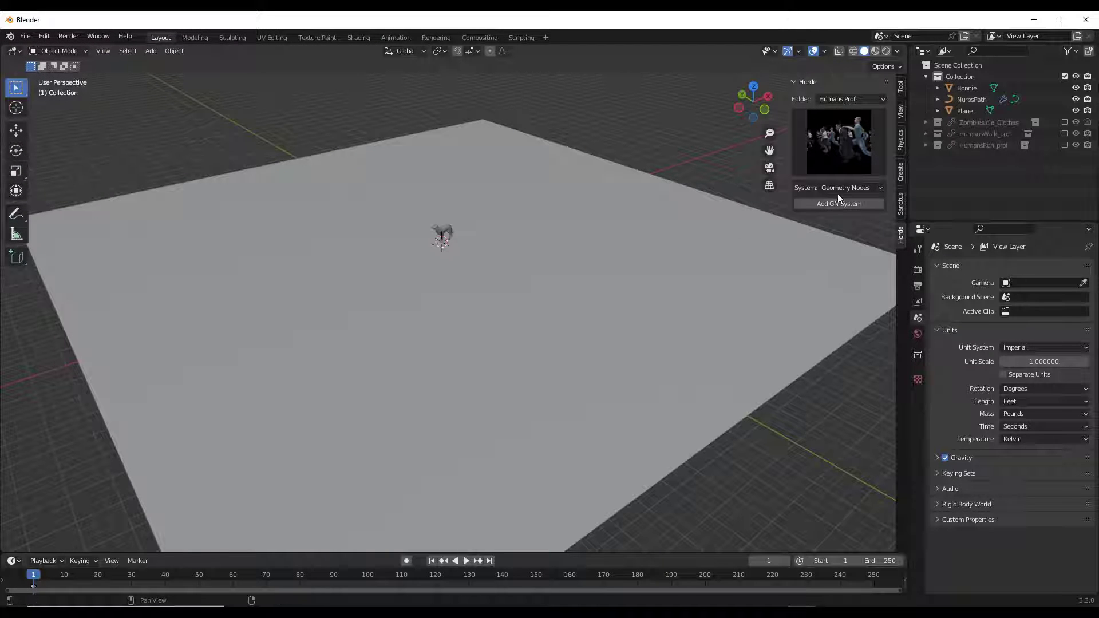
Try several Horde character folders, settling on Humans Prof.
left_click(838, 99)
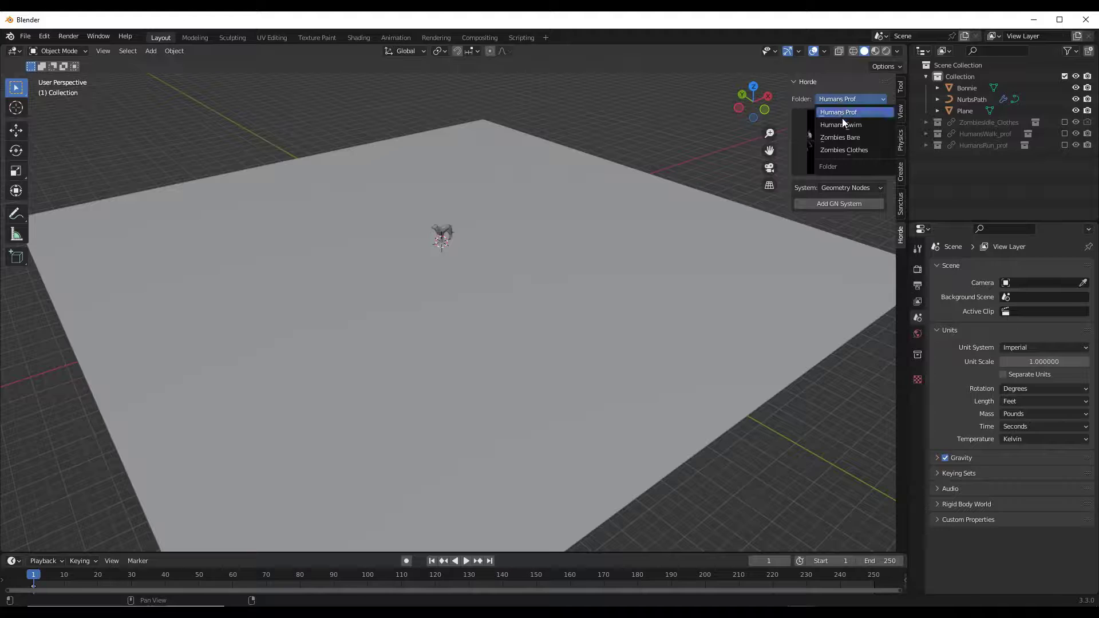
left_click(843, 124)
left_click(842, 101)
left_click(838, 138)
left_click(840, 98)
left_click(837, 153)
left_click(836, 98)
left_click(839, 113)
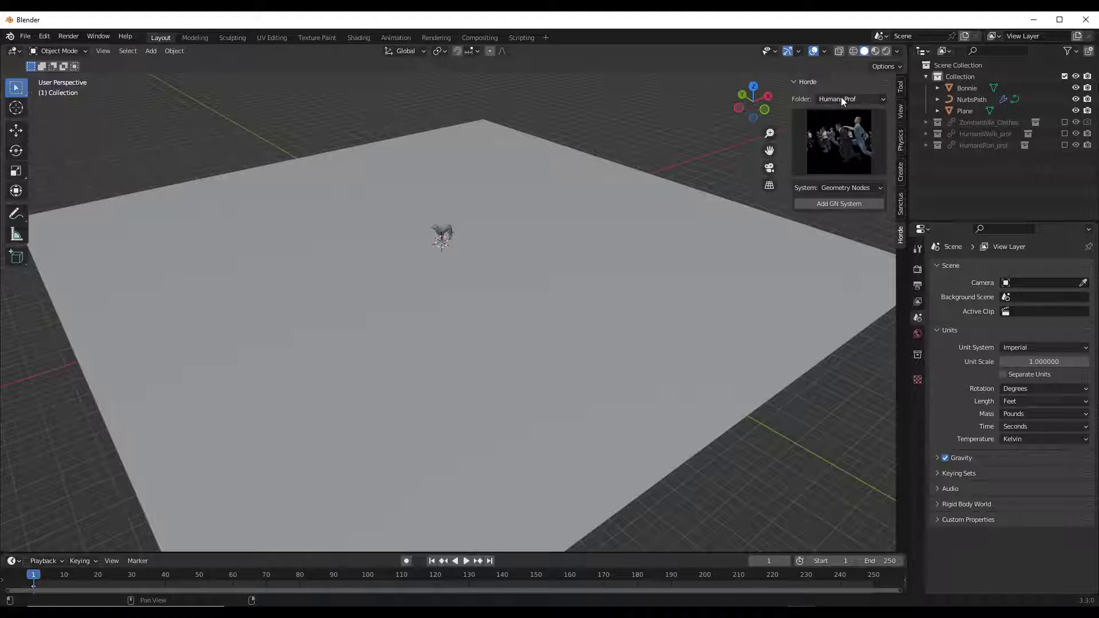
left_click(840, 99)
left_click(837, 119)
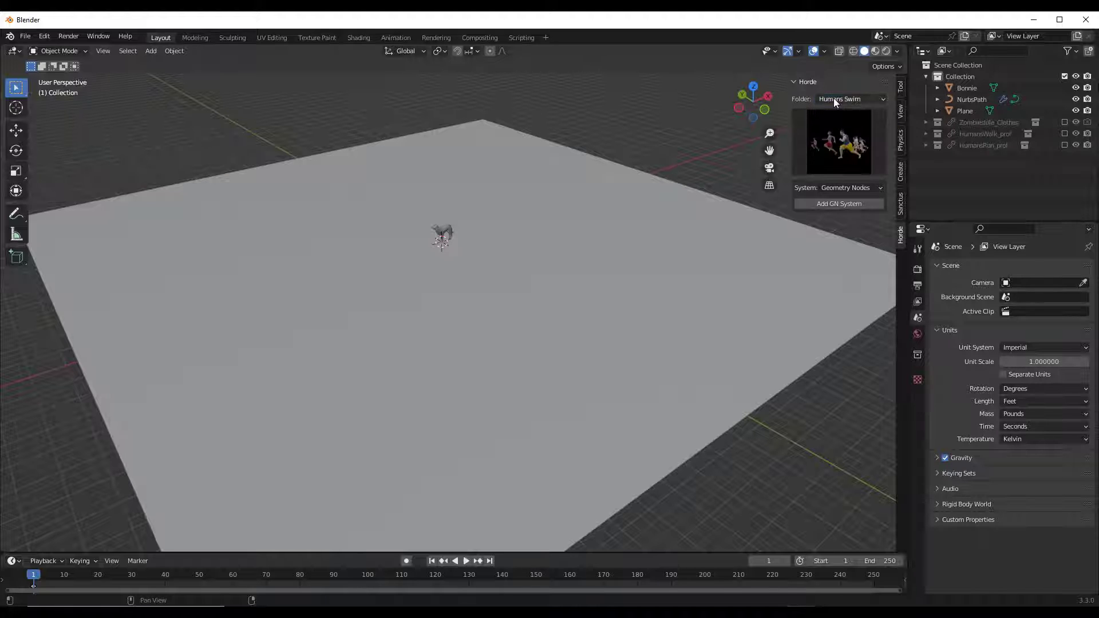
left_click(833, 100)
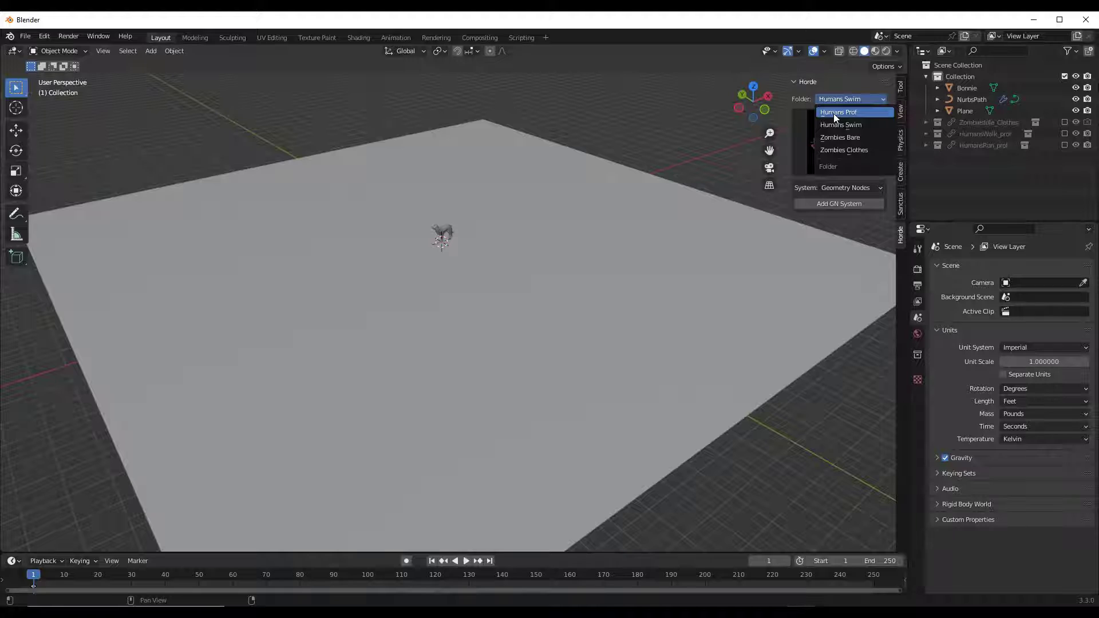
left_click(834, 113)
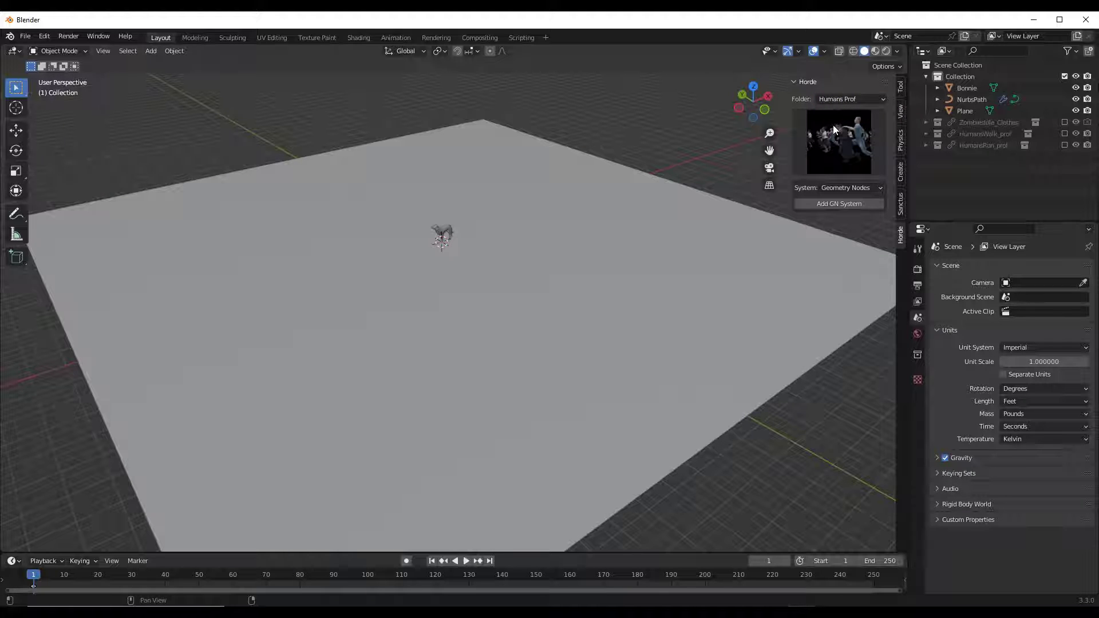
Choose the crowd group preview, keep Geometry Nodes as the system, and add the GN system.
left_click(832, 161)
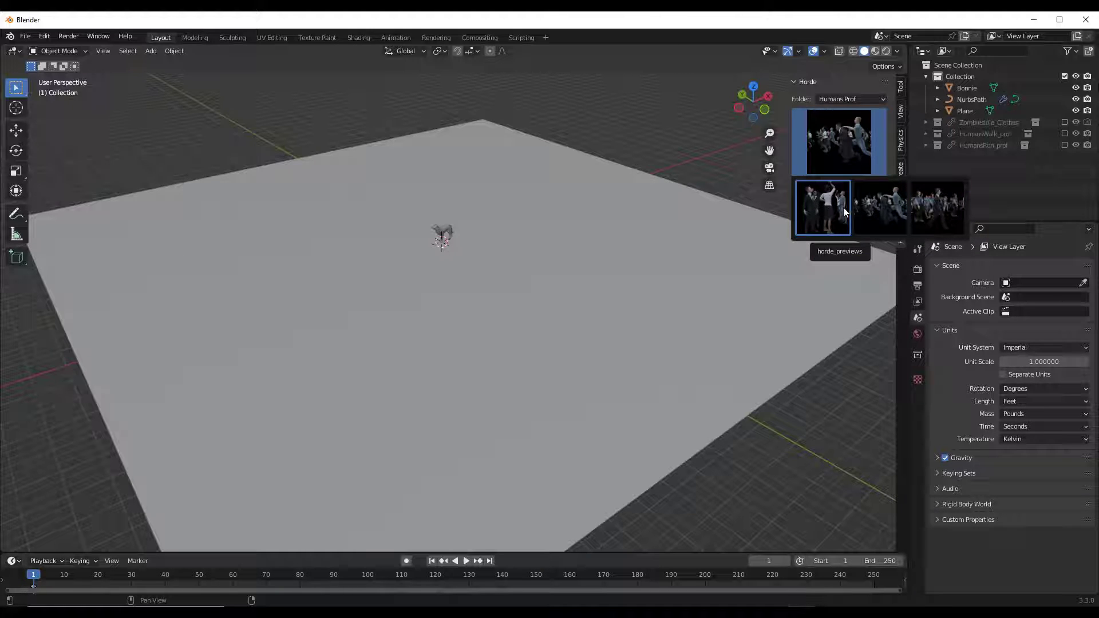
left_click(936, 207)
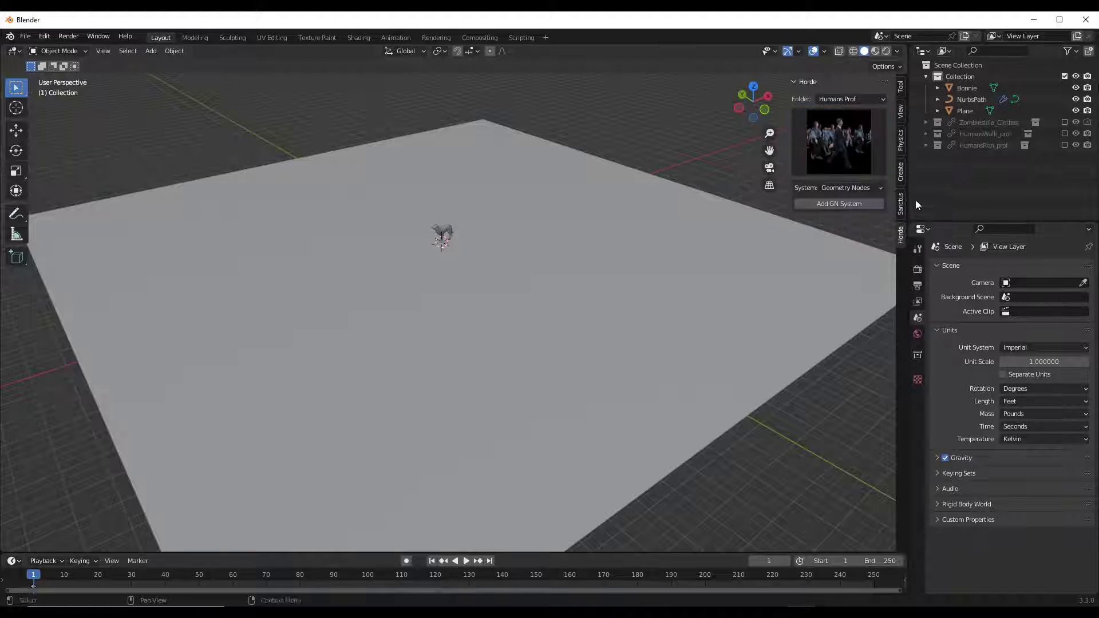
left_click(833, 187)
left_click(841, 189)
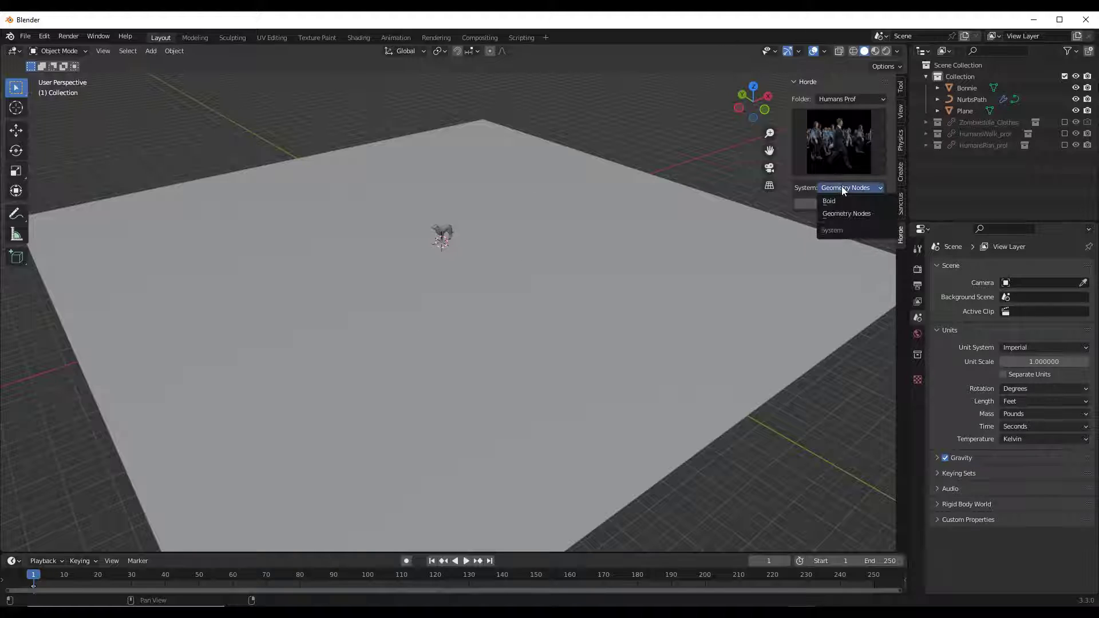
left_click(843, 212)
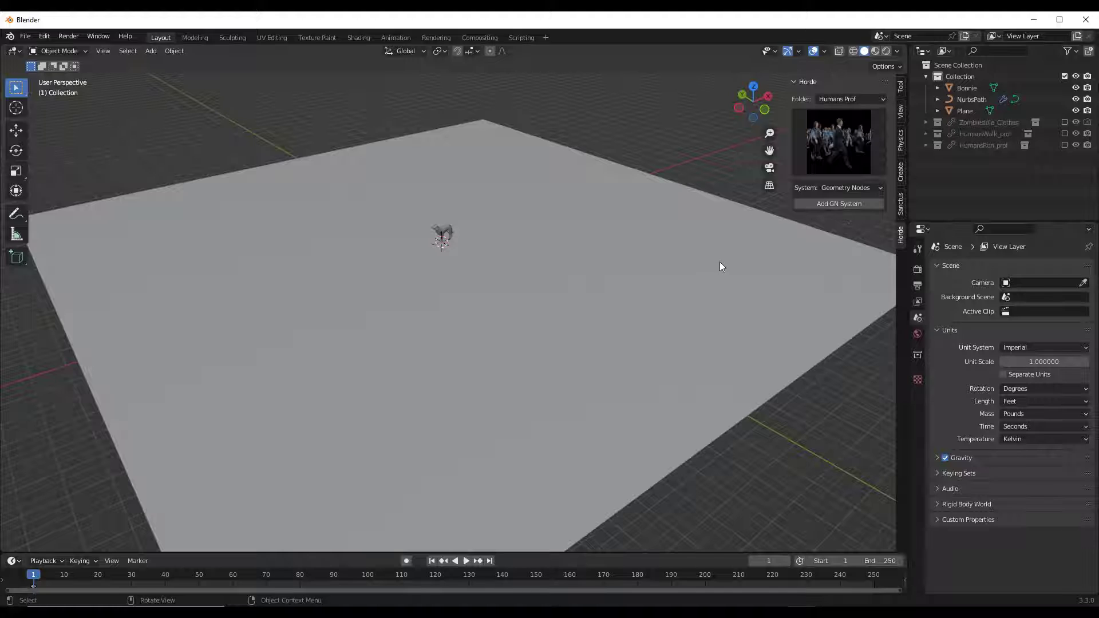
left_click(830, 204)
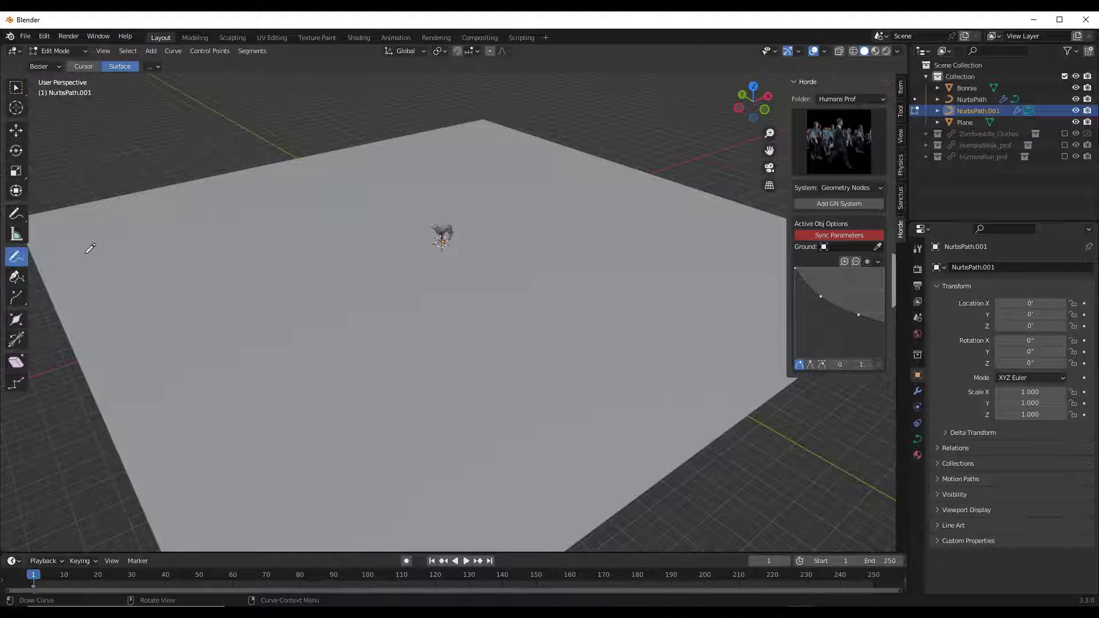
Draw a crowd path across the plane and toggle HumansWalk_prof's exclude checkbox in the Outliner.
left_click_drag(82, 258, 547, 151)
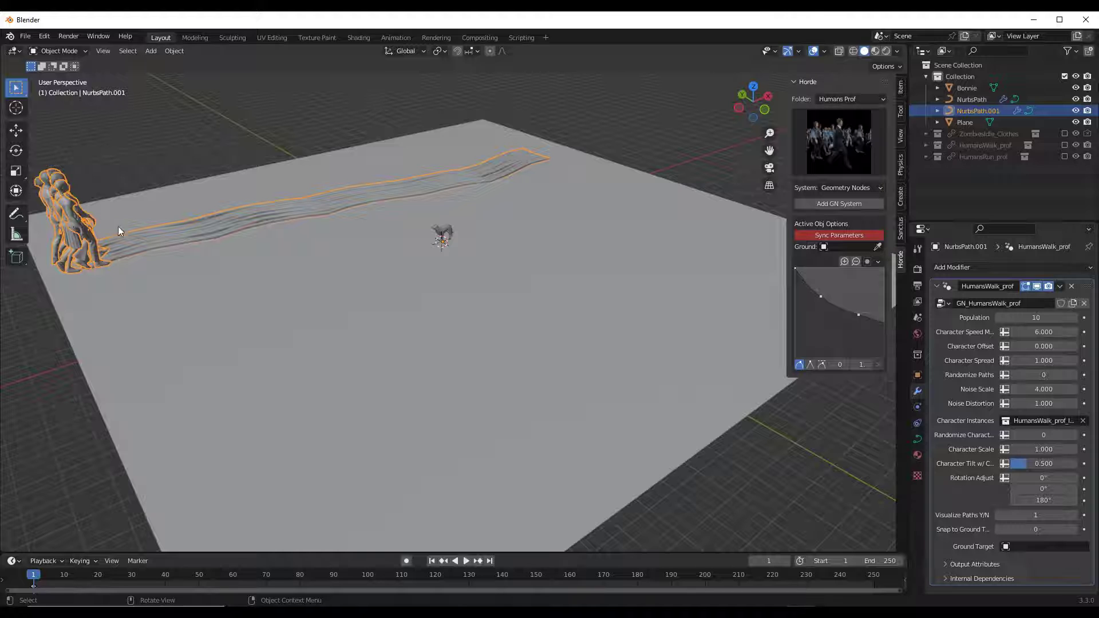
middle_click_drag(269, 238, 158, 211)
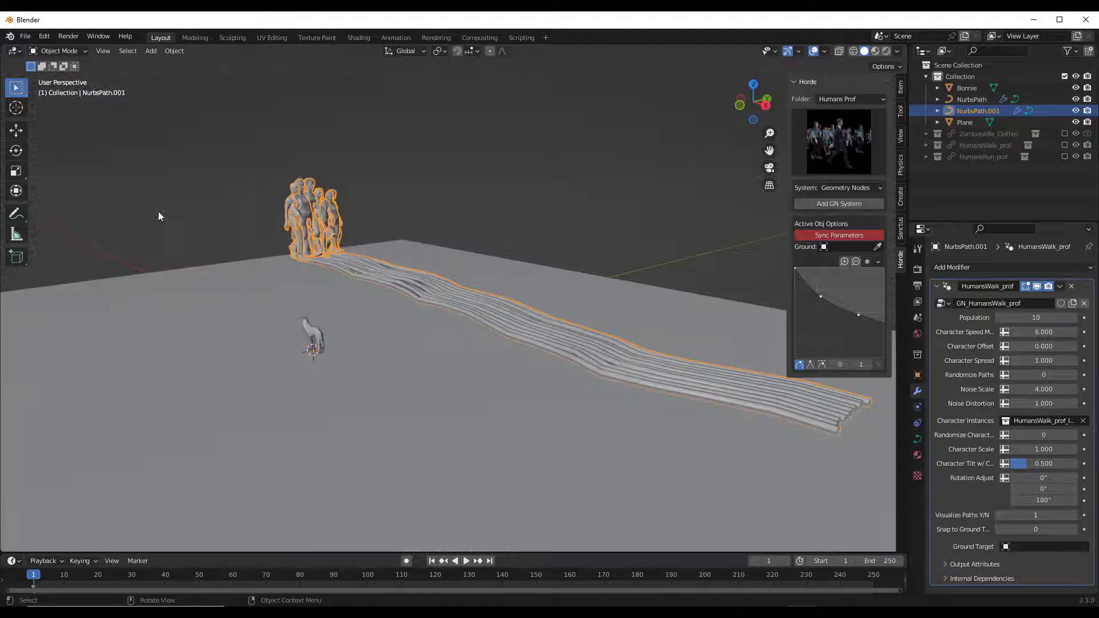
left_click(1065, 145)
left_click(926, 145)
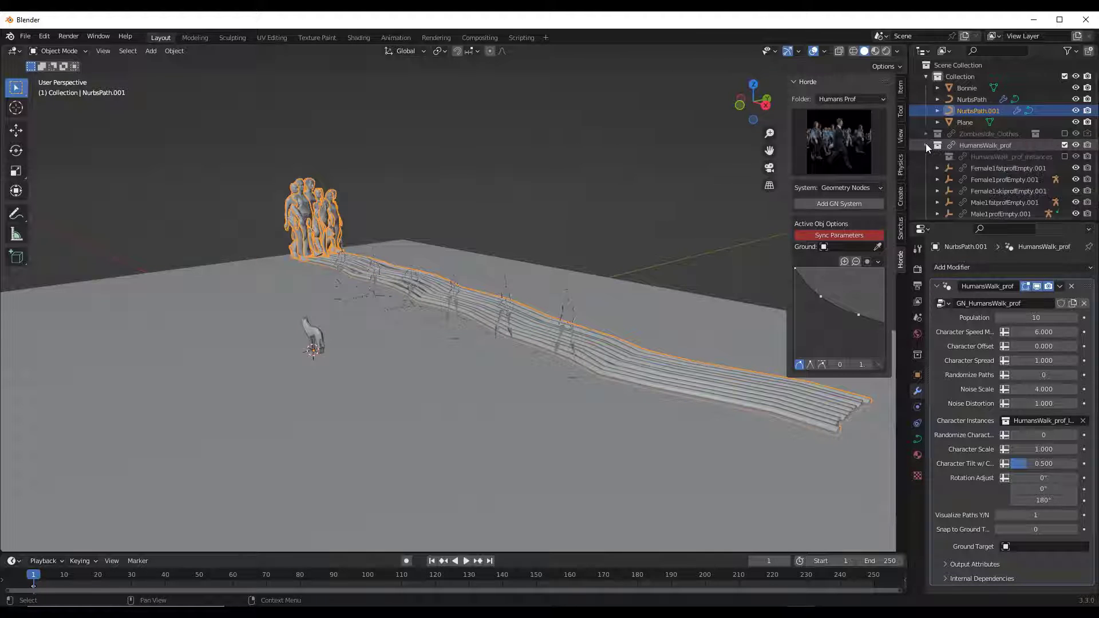
left_click(926, 145)
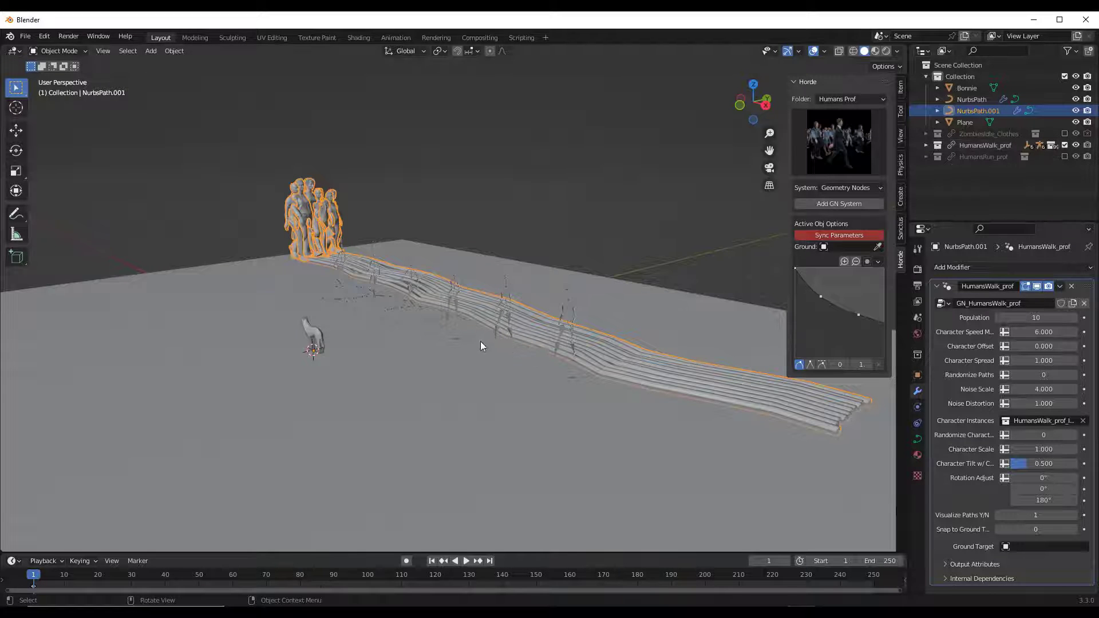
left_click(1064, 146)
scroll(302, 179, "down", 5)
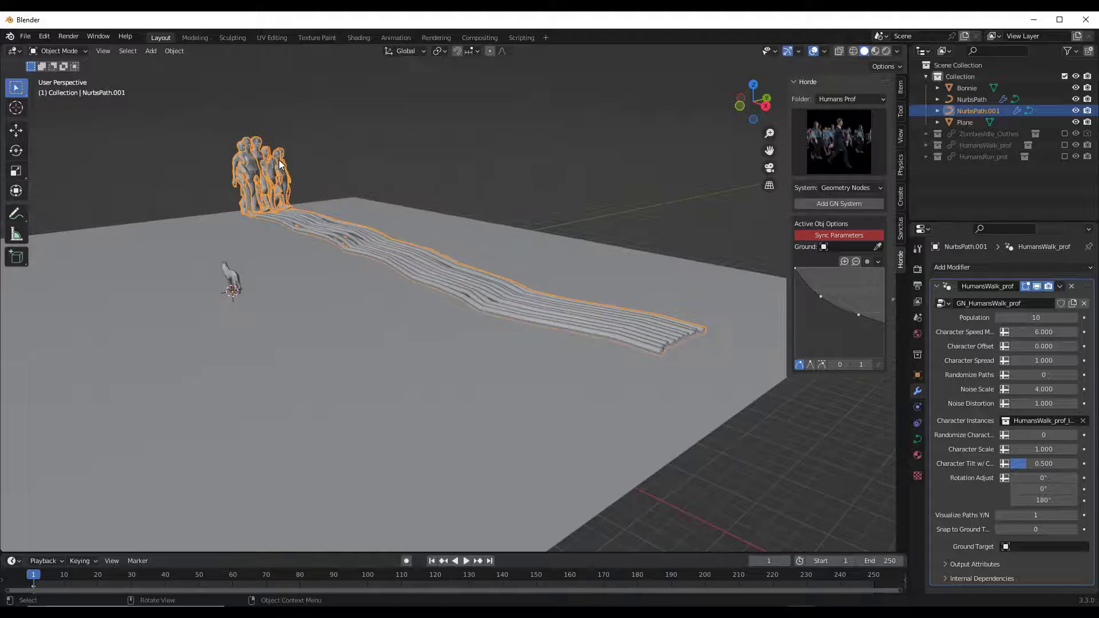
middle_click_drag(302, 179, 433, 183)
Play and stop the walkers, sync the crowd's parameters into the Horde panel, and drag Population down.
left_click(465, 561)
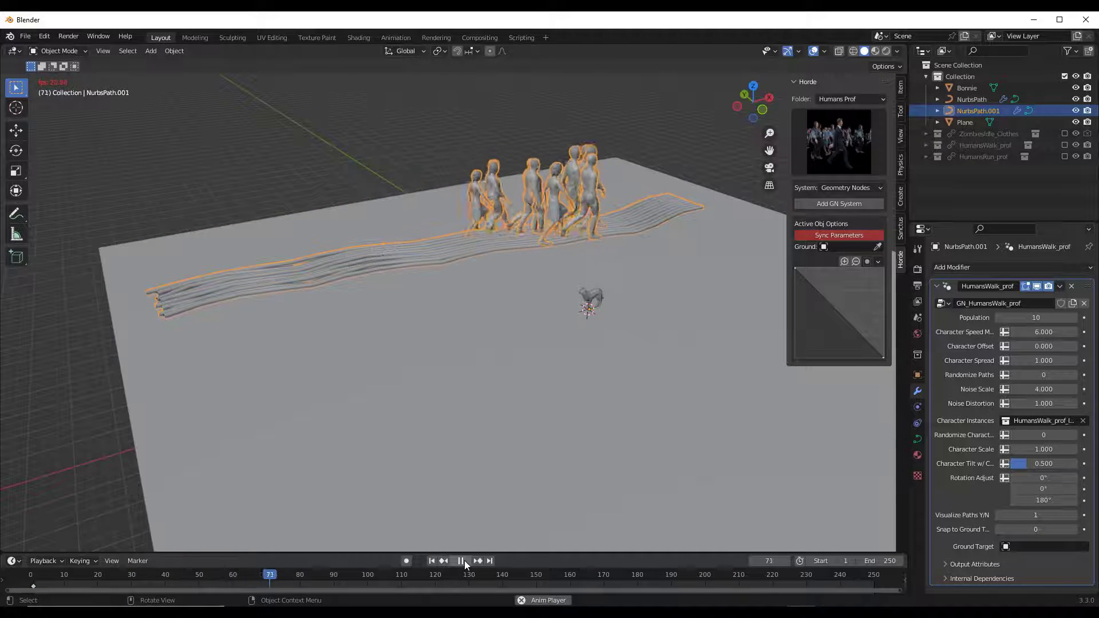
left_click(430, 560)
left_click(460, 560)
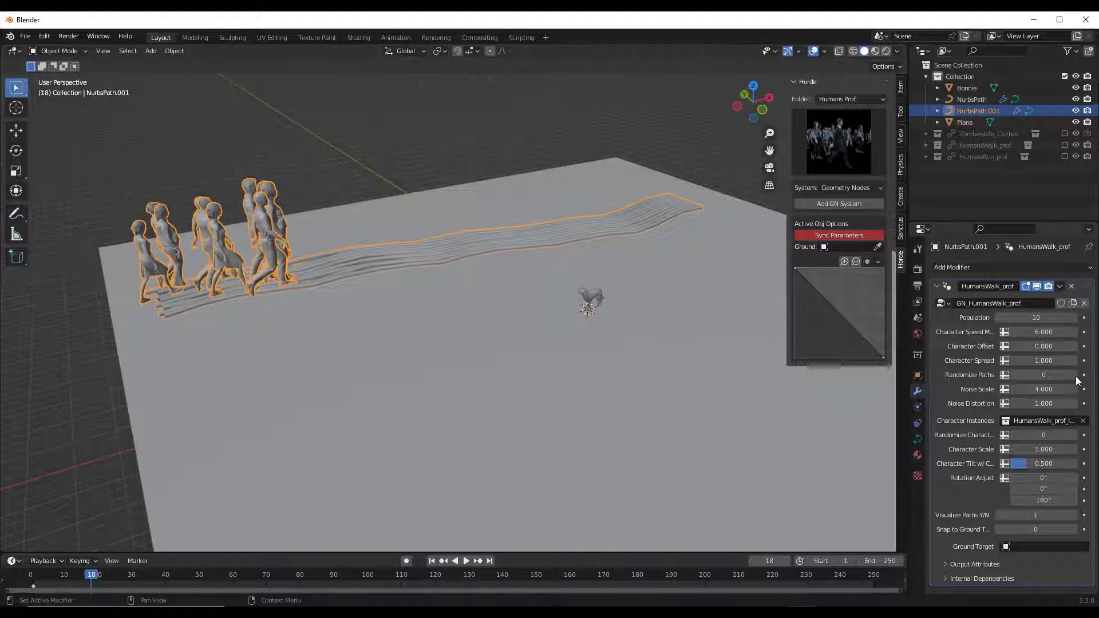
left_click(842, 235)
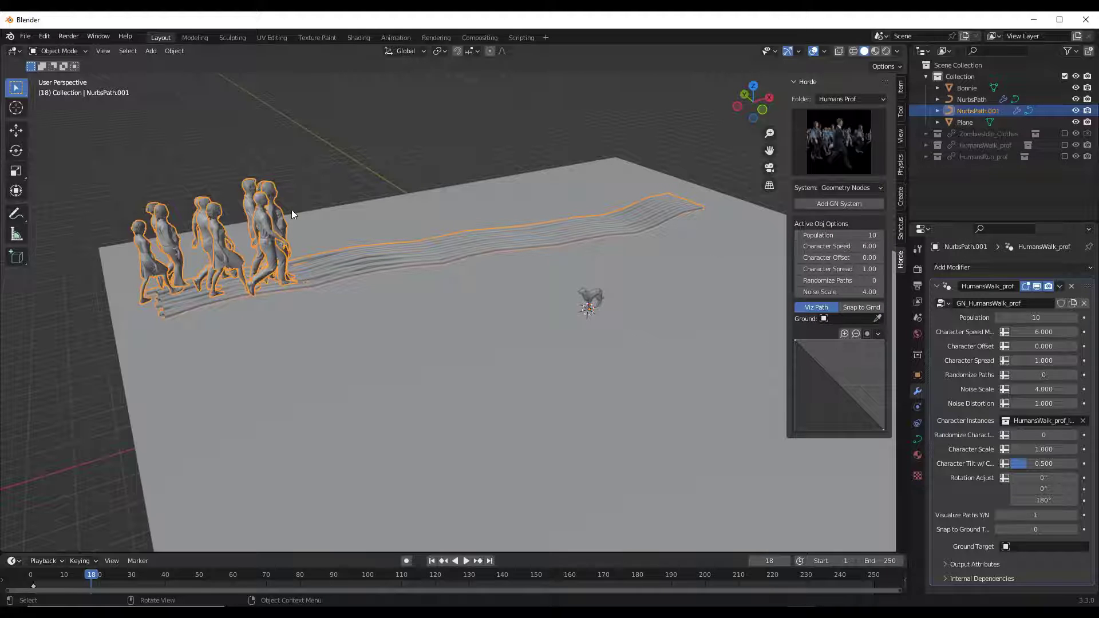
left_click_drag(836, 235, 793, 246)
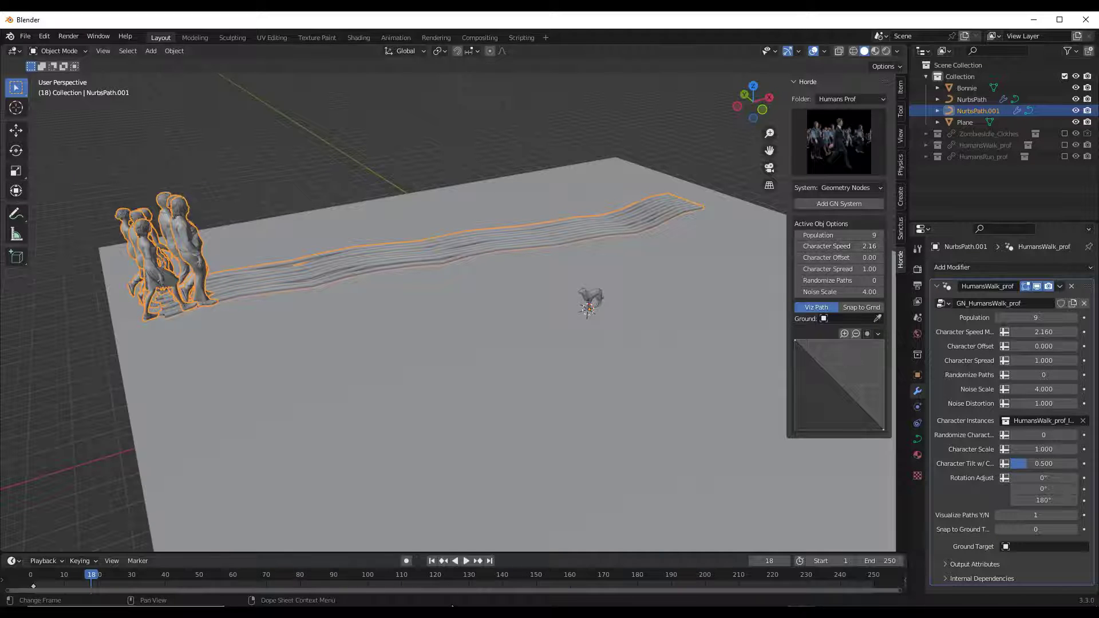
Adjust the walkers' Character Offset to -0.63 while previewing the walk on the timeline.
left_click(465, 561)
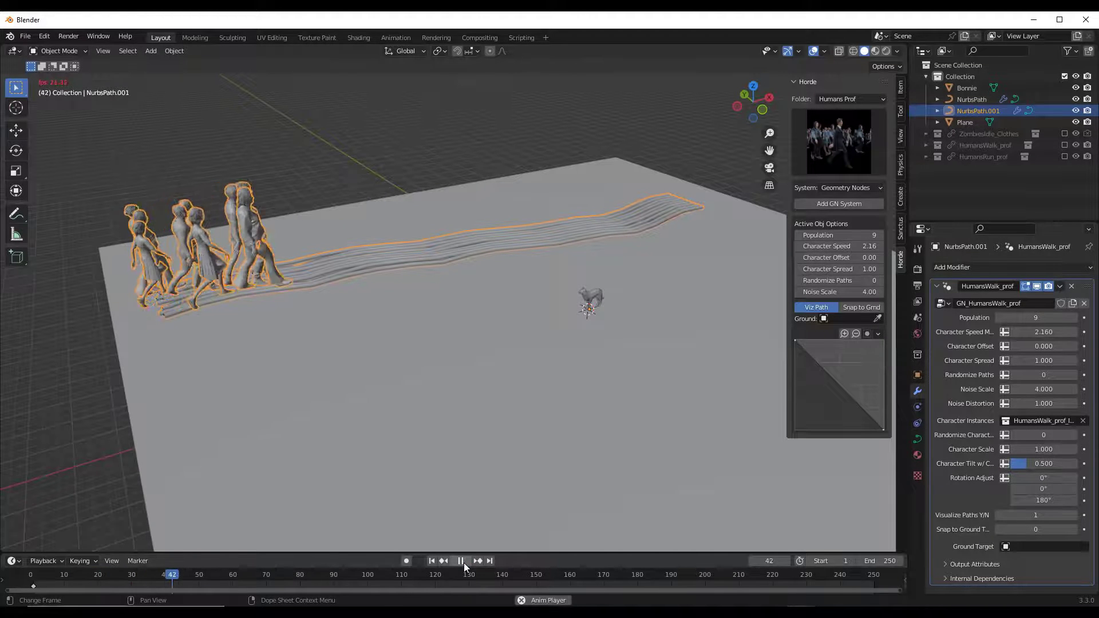
left_click(462, 562)
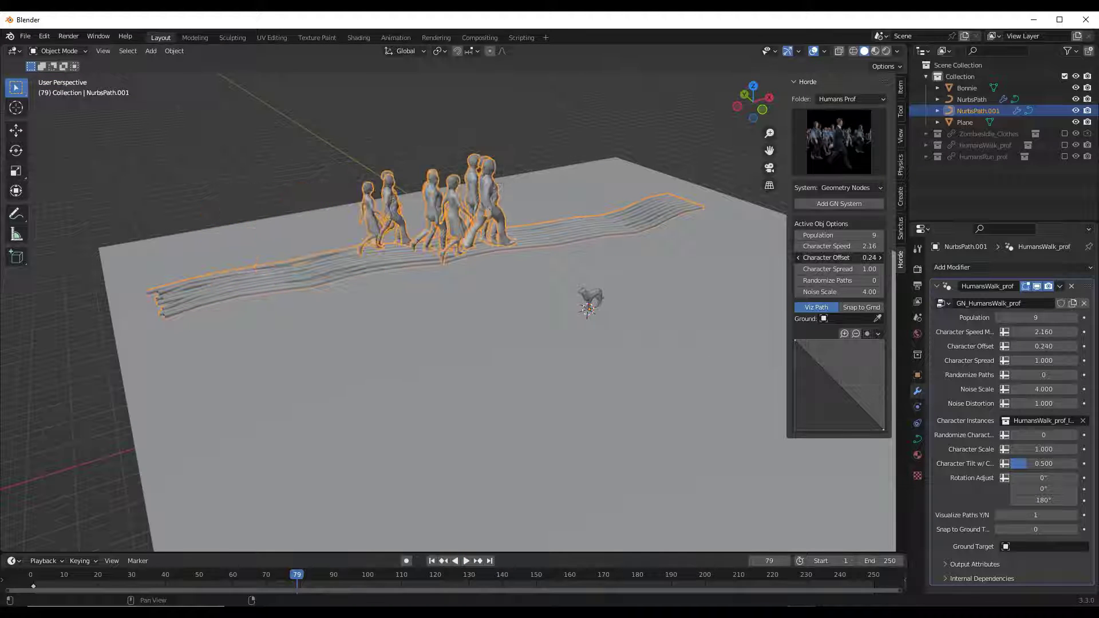
mouse_move(861, 257)
left_mouse_down()
mouse_move(872, 257)
mouse_move(813, 257)
mouse_move(870, 258)
left_mouse_up()
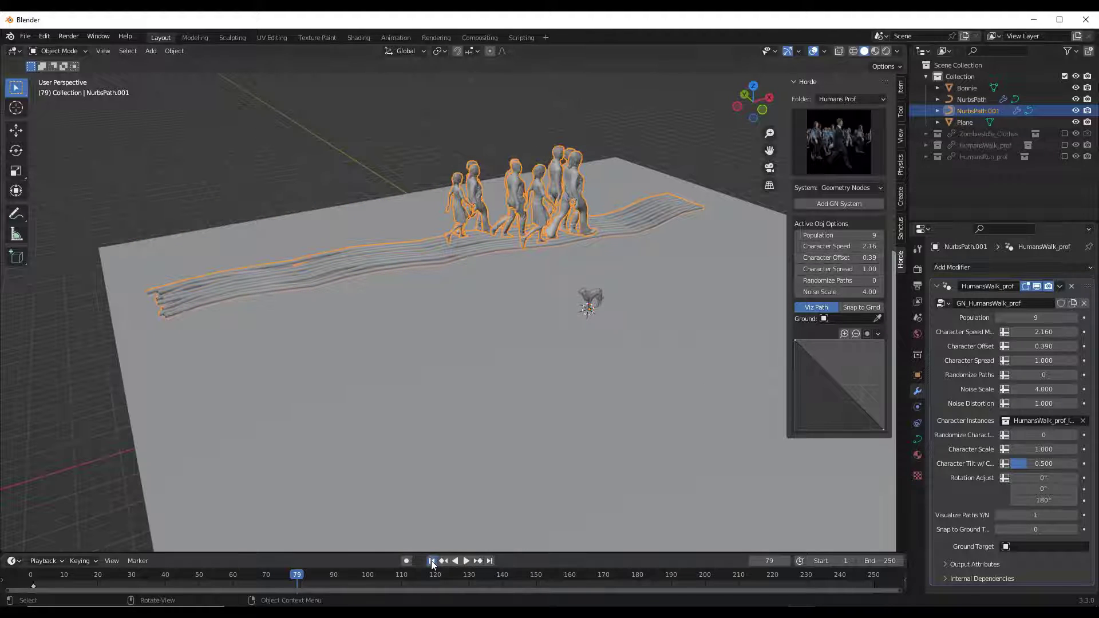
left_click(432, 561)
left_click(466, 561)
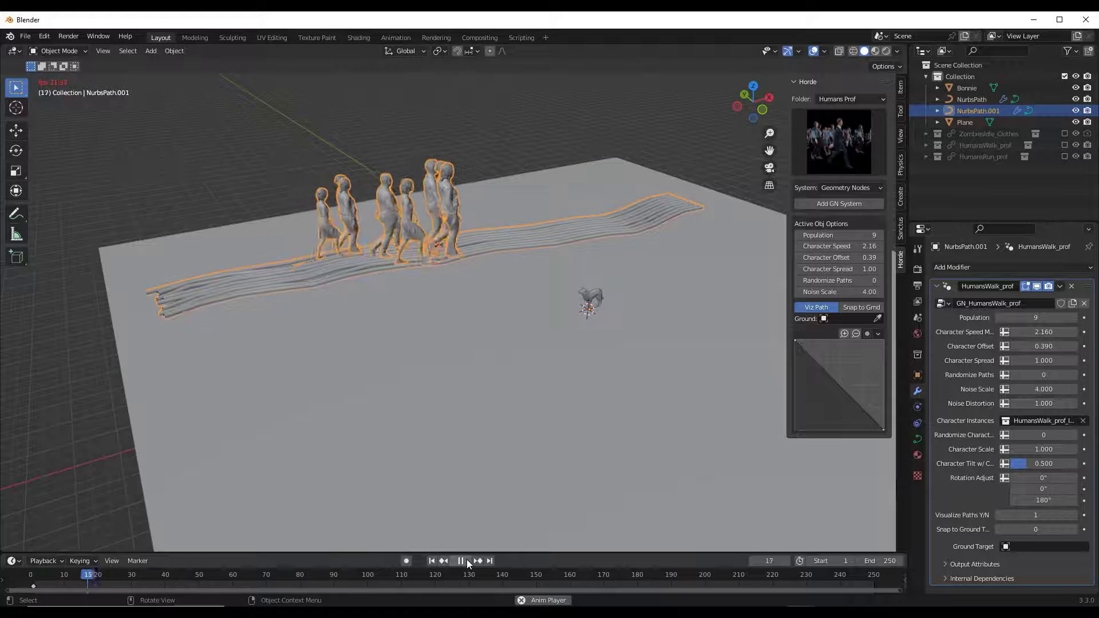
left_click(467, 561)
left_click_drag(840, 257, 798, 257)
left_click(468, 561)
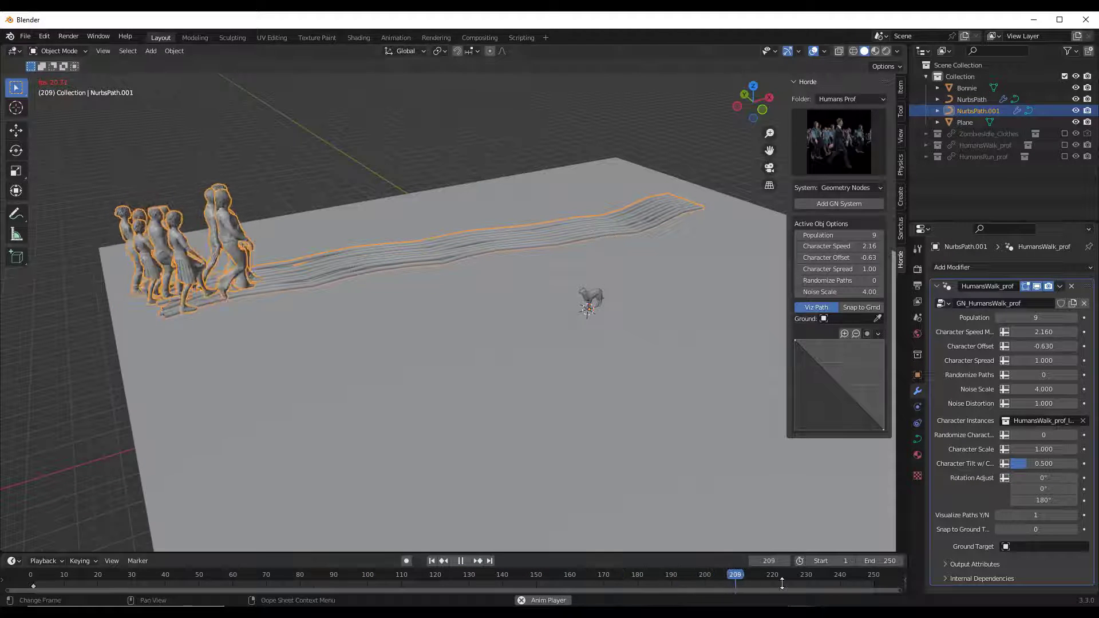
left_click(464, 561)
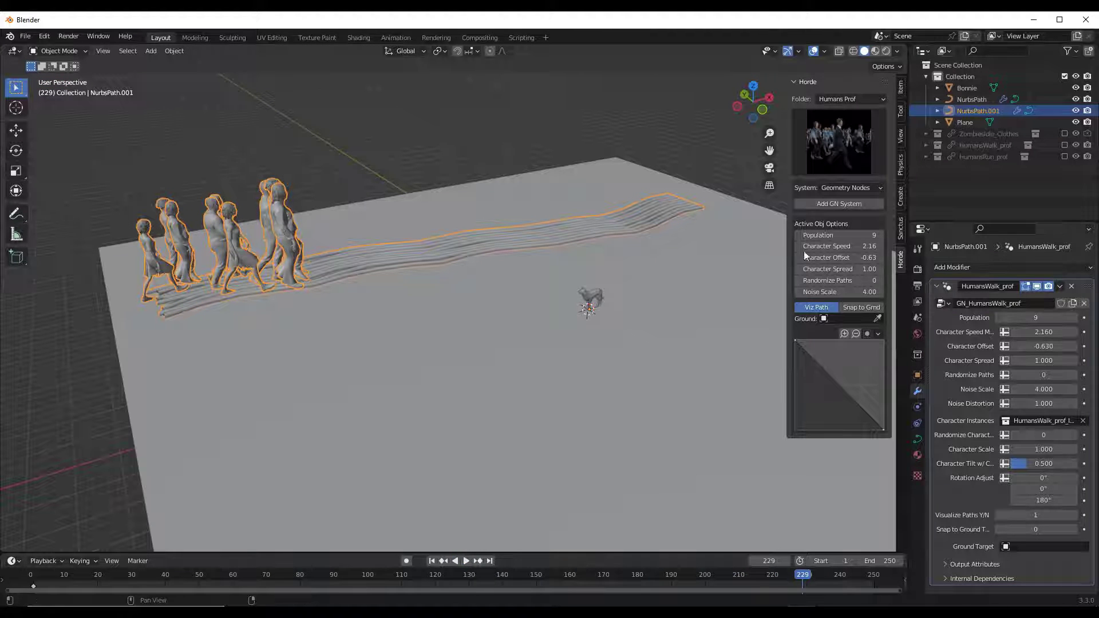
Widen Character Spread to 1.18 and reset Character Offset to 0, replaying the crowd.
mouse_move(823, 269)
left_mouse_down()
mouse_move(852, 269)
mouse_move(835, 282)
mouse_move(858, 282)
mouse_move(832, 281)
left_mouse_up()
left_click(432, 561)
left_click(466, 560)
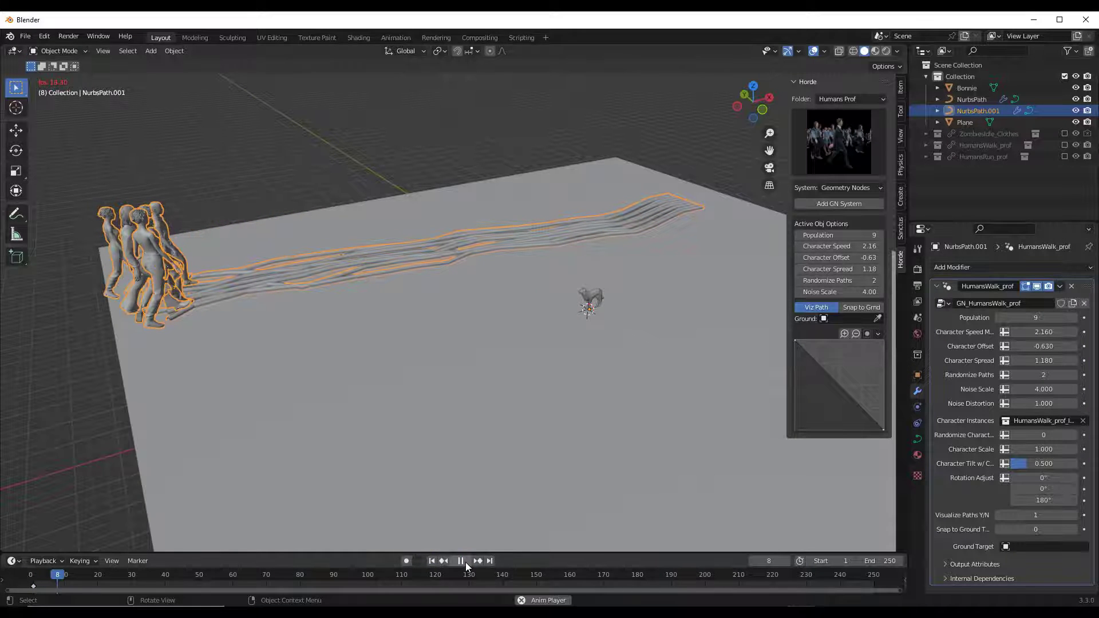
double_click(858, 257)
type("0")
key("Return")
left_click(466, 561)
left_click(466, 560)
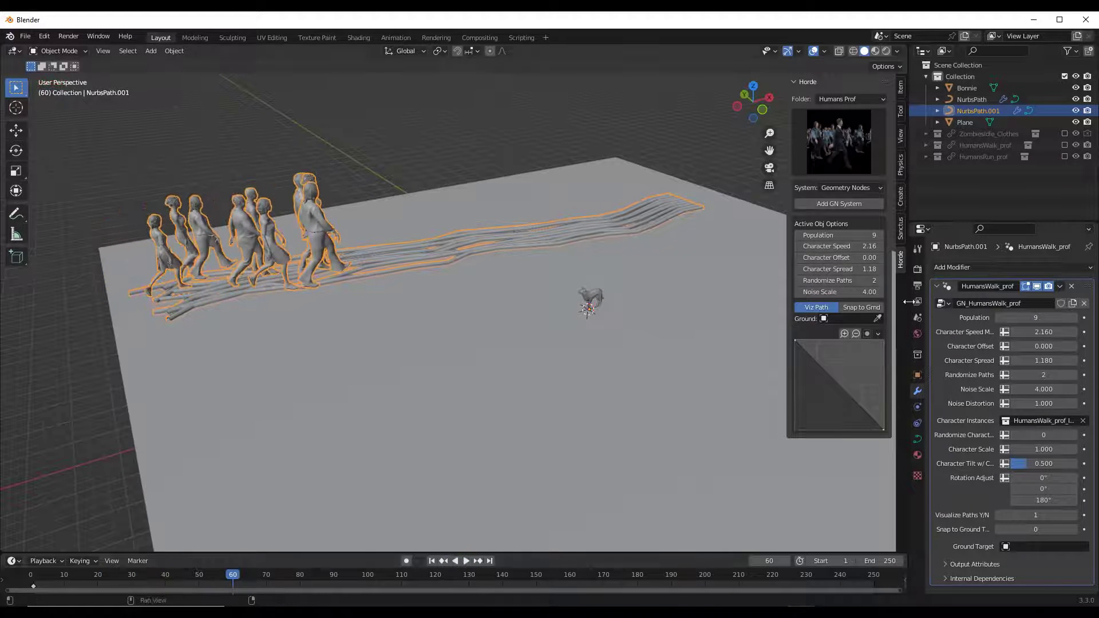
Raise Randomize Paths to 13 and hide the crowd's path lines.
double_click(839, 280)
type("4")
key("Return")
left_click_drag(838, 281, 881, 280)
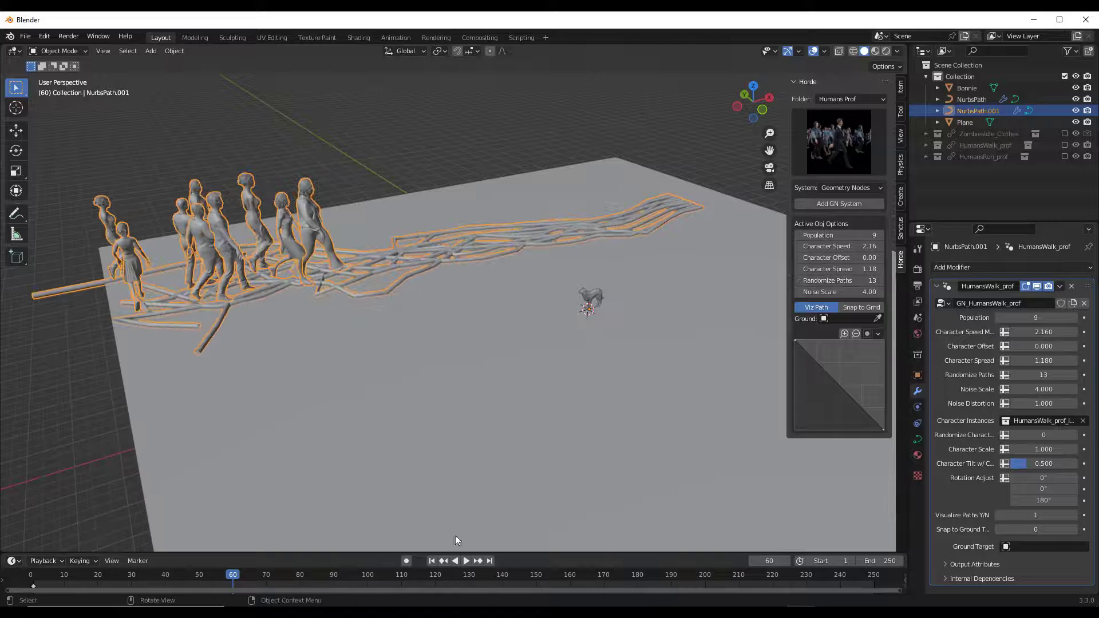
left_click(467, 561)
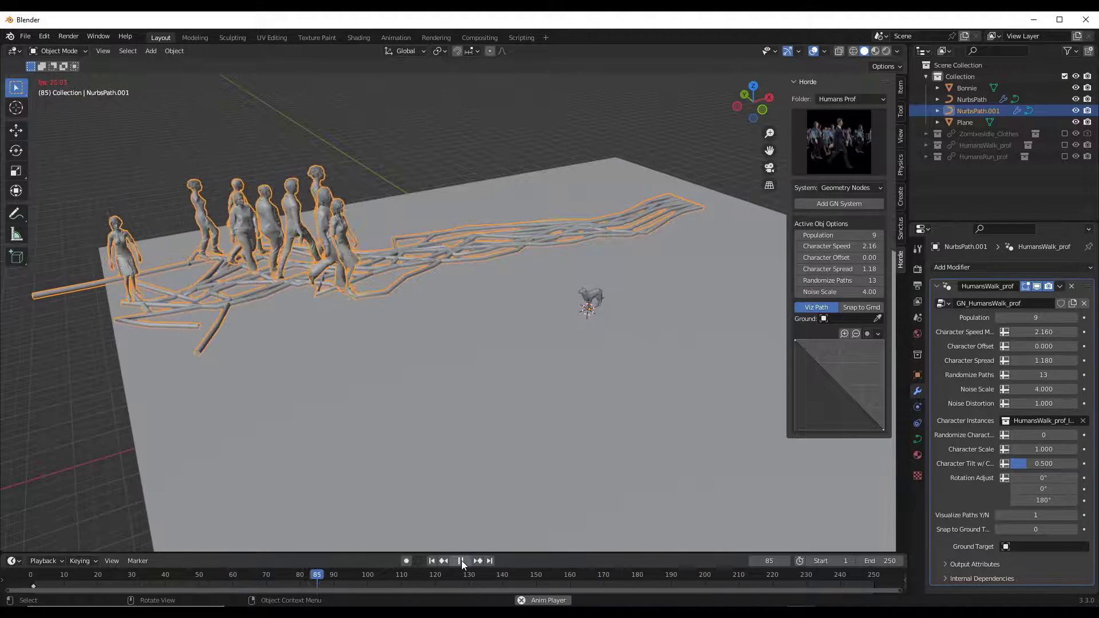
left_click(462, 562)
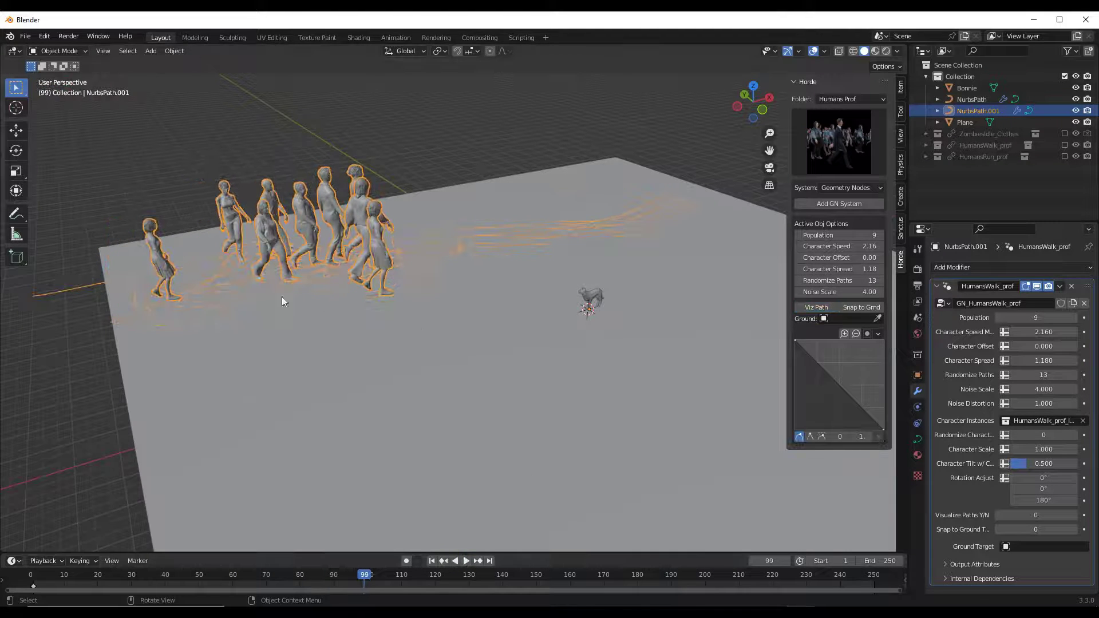
Rewind to frame 1, drop the Horde curve's first point from 1 to 0, and replay the walkers.
left_click(432, 562)
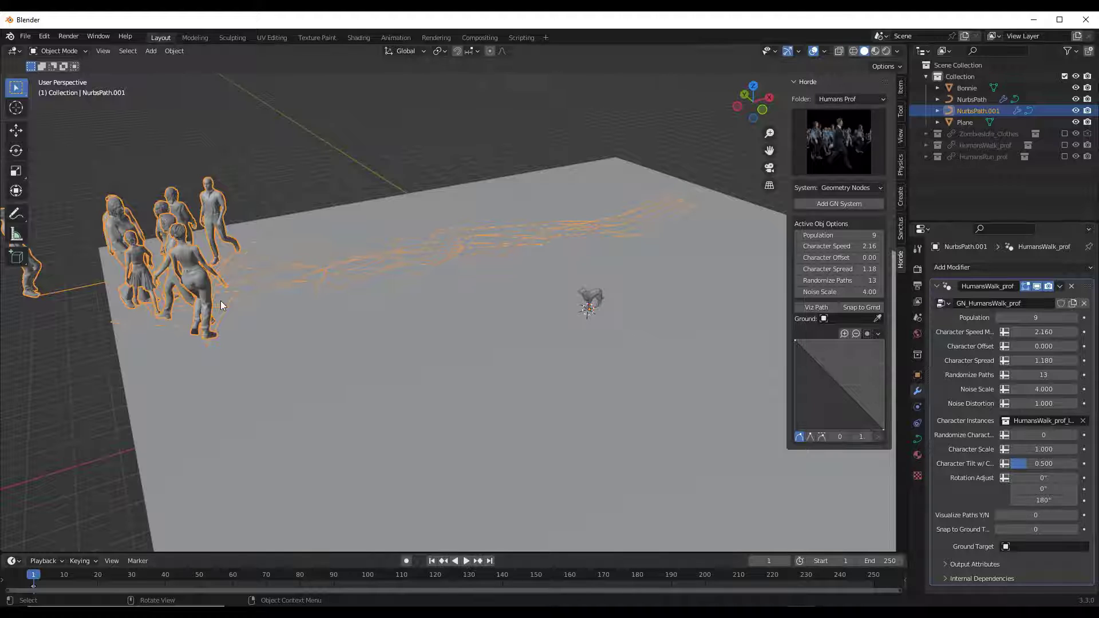
middle_click_drag(472, 285, 379, 283)
middle_click_drag(447, 270, 303, 284)
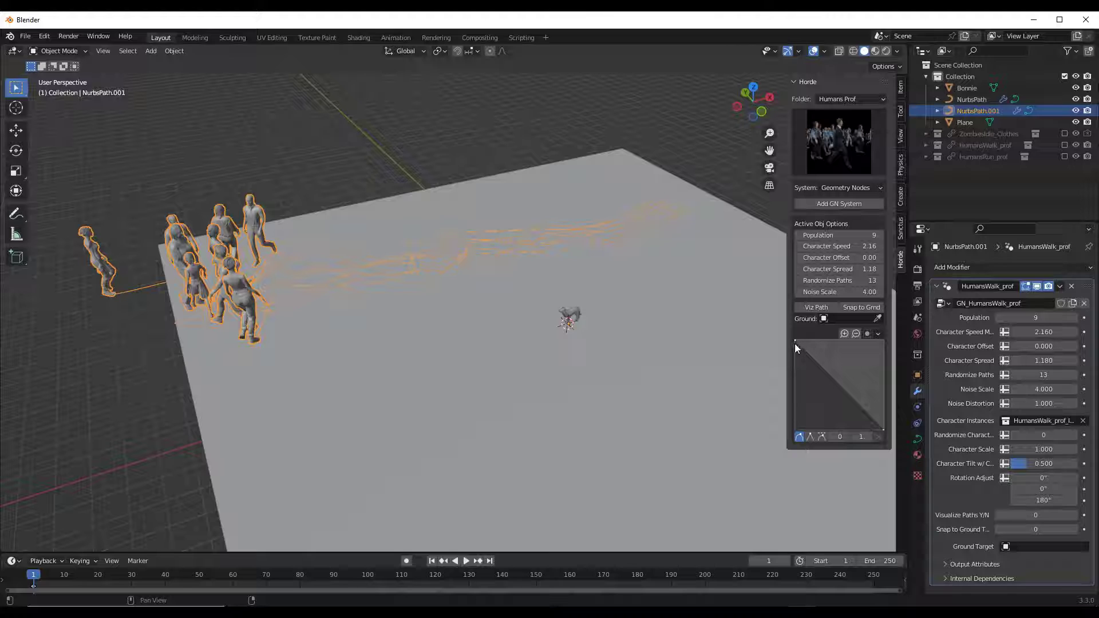
left_click_drag(795, 345, 795, 429)
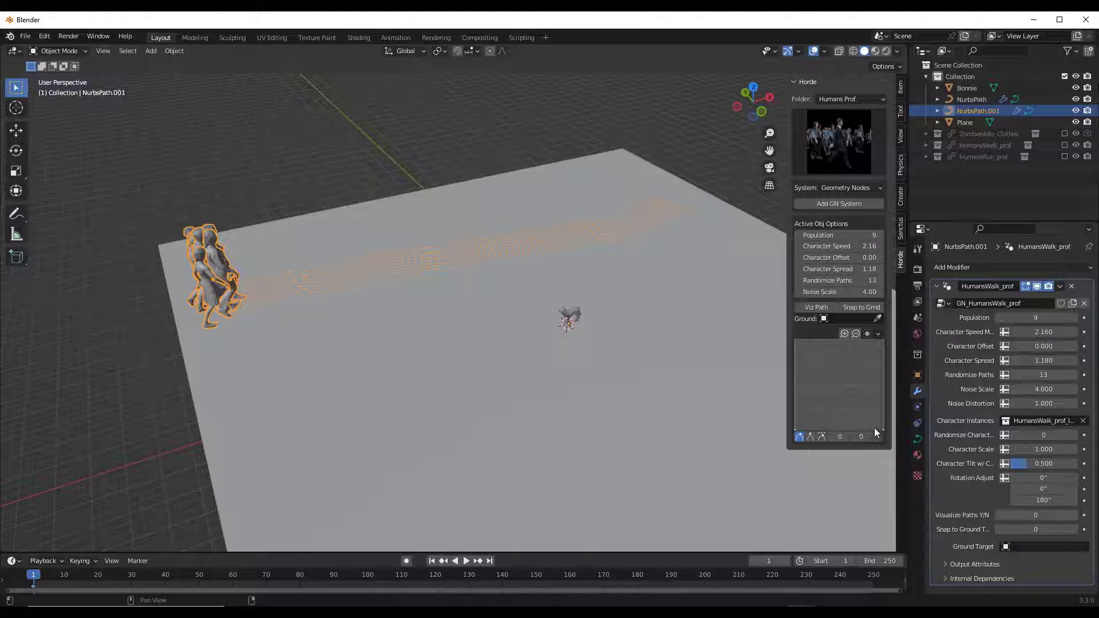
left_click(465, 562)
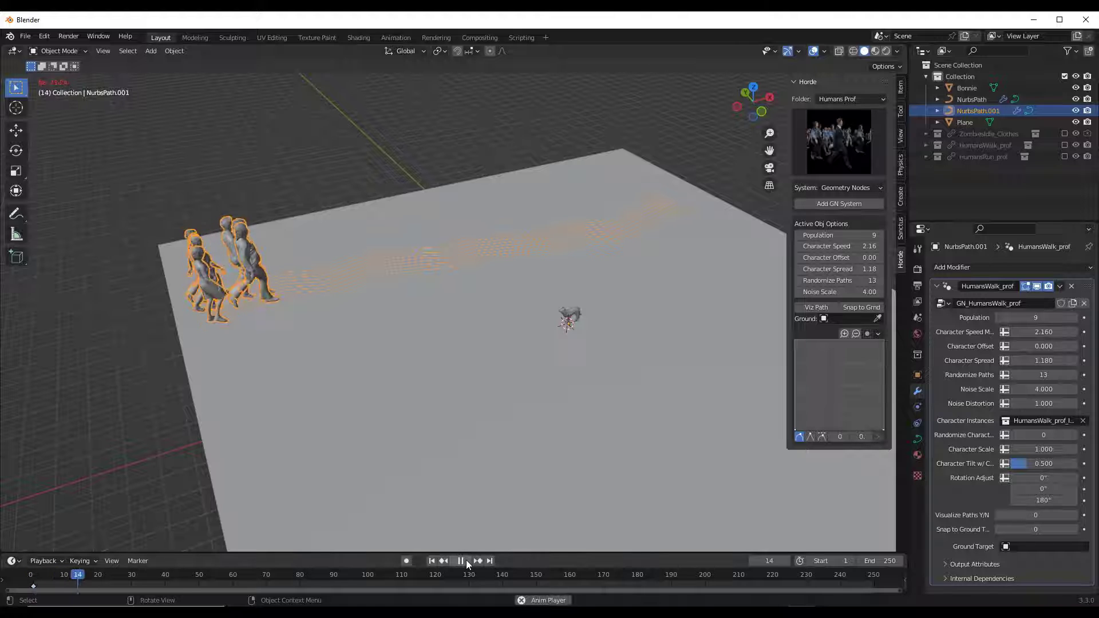
mouse_move(427, 260)
middle_mouse_down()
mouse_move(424, 274)
mouse_move(428, 245)
mouse_move(435, 254)
middle_mouse_up()
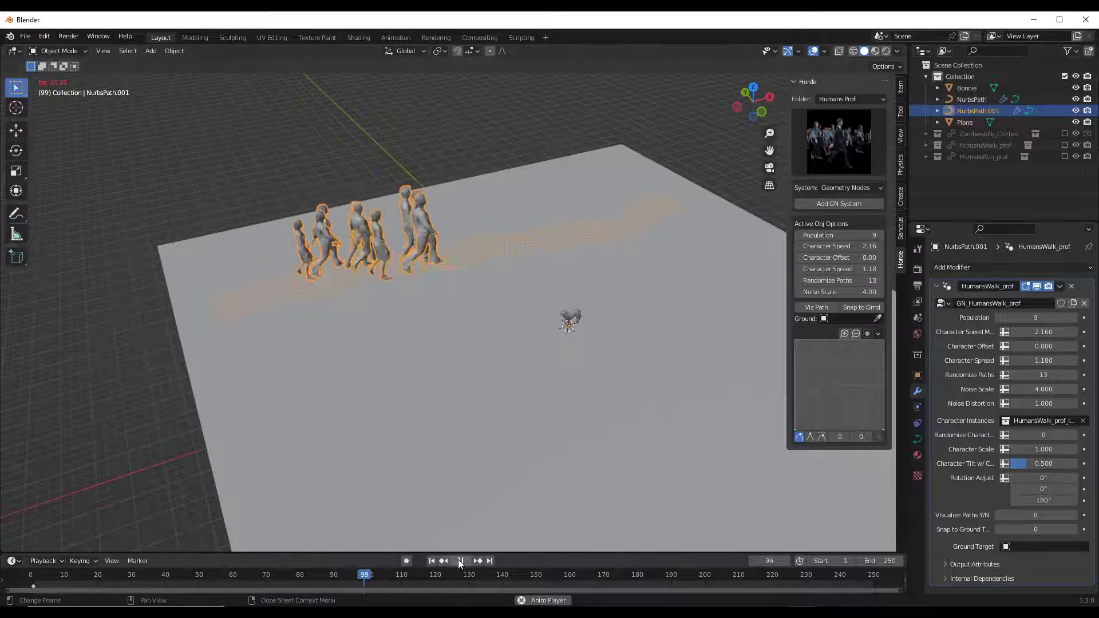
Lengthen NurbsPath.001 by moving its far-end points about 3.57 units further out.
key("space")
key("Tab")
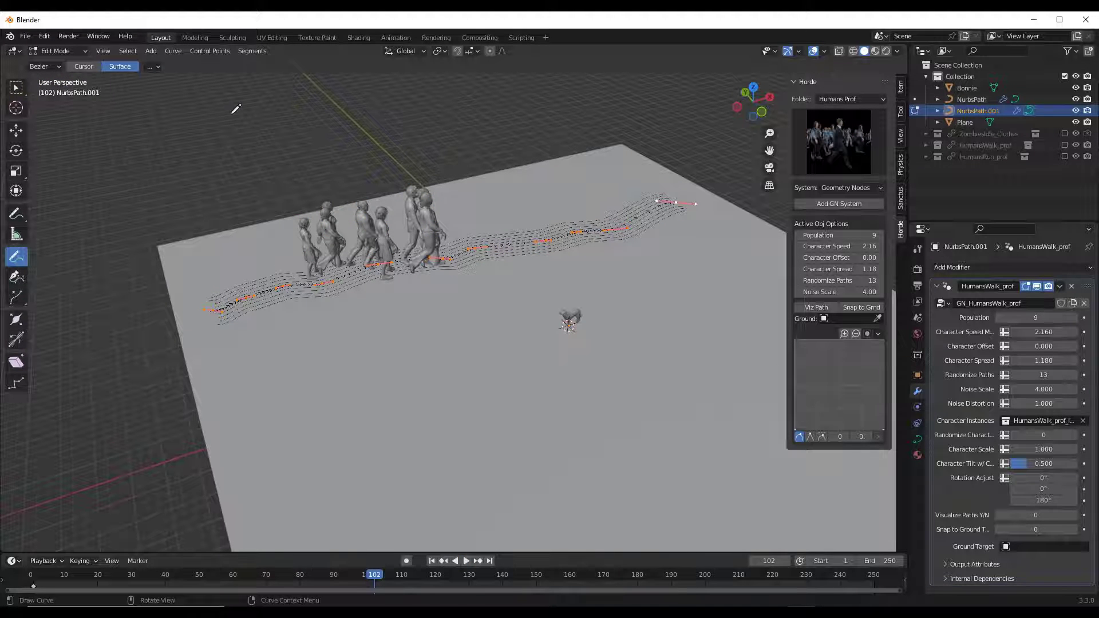
left_click(15, 89)
left_click_drag(654, 161, 713, 194)
key("g")
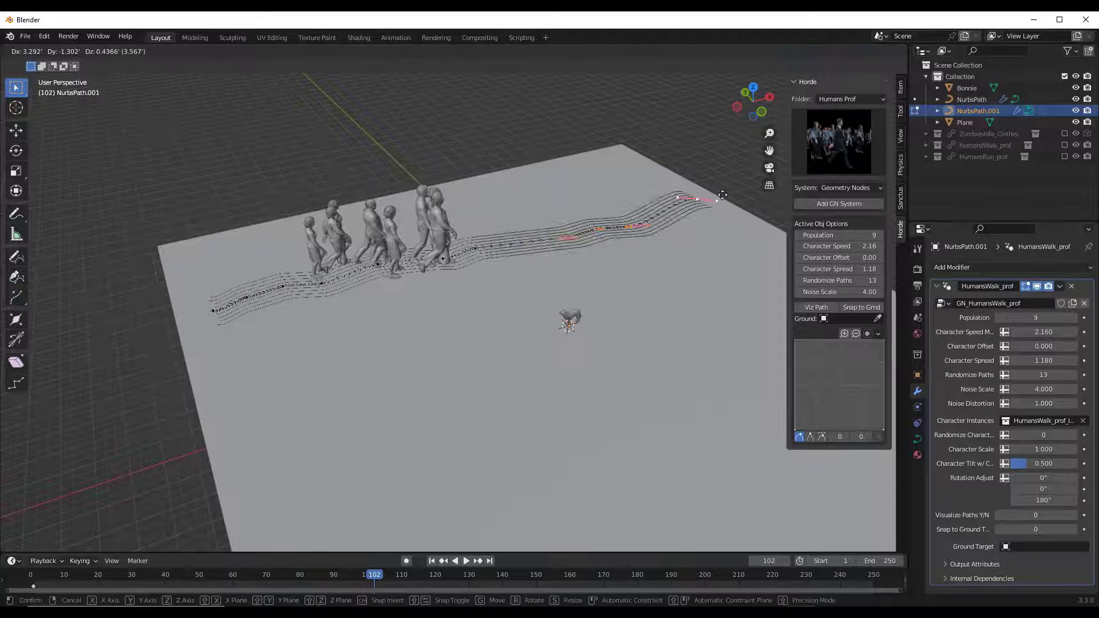
left_click(694, 193)
key("Tab")
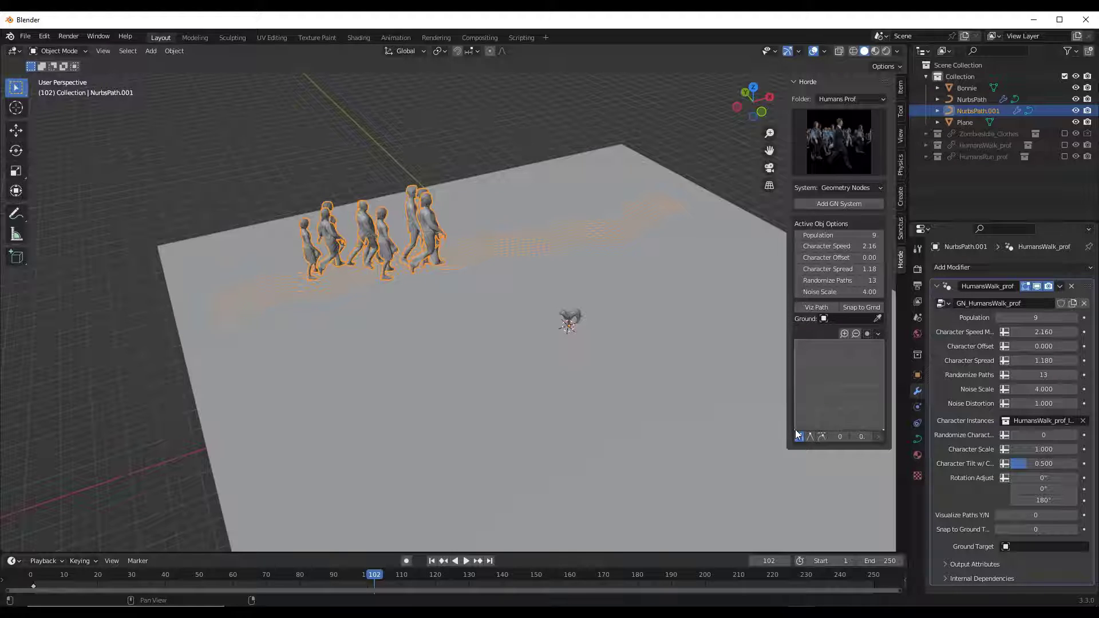
Lift both Horde curve points to the top edge for a flat profile, then preview the walk.
left_click_drag(795, 429, 793, 390)
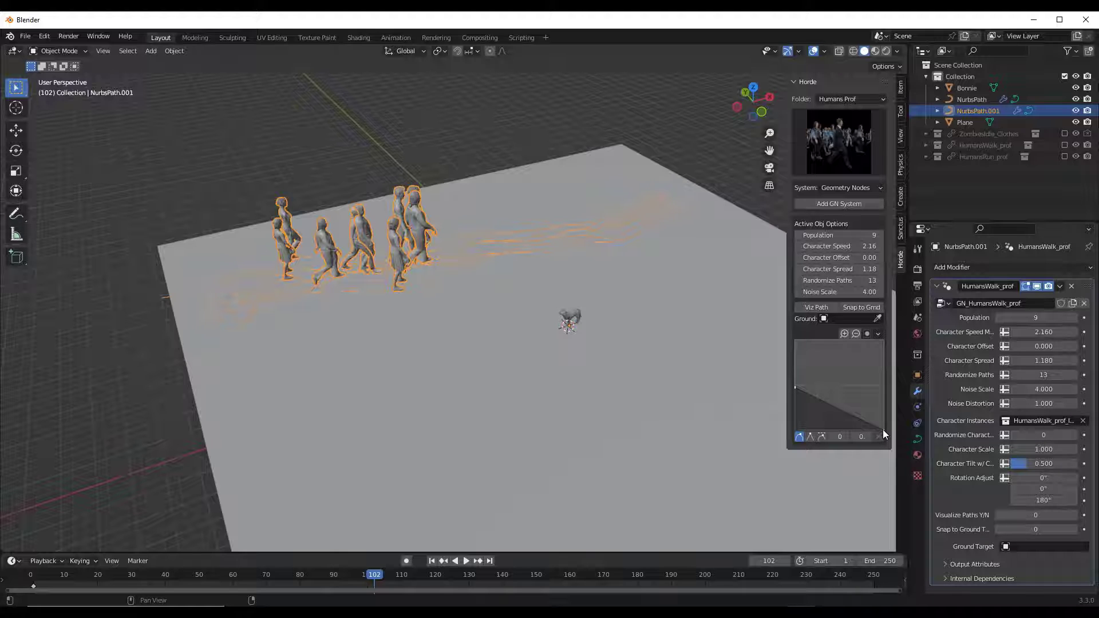
left_click_drag(883, 431, 883, 340)
left_click_drag(794, 383, 794, 341)
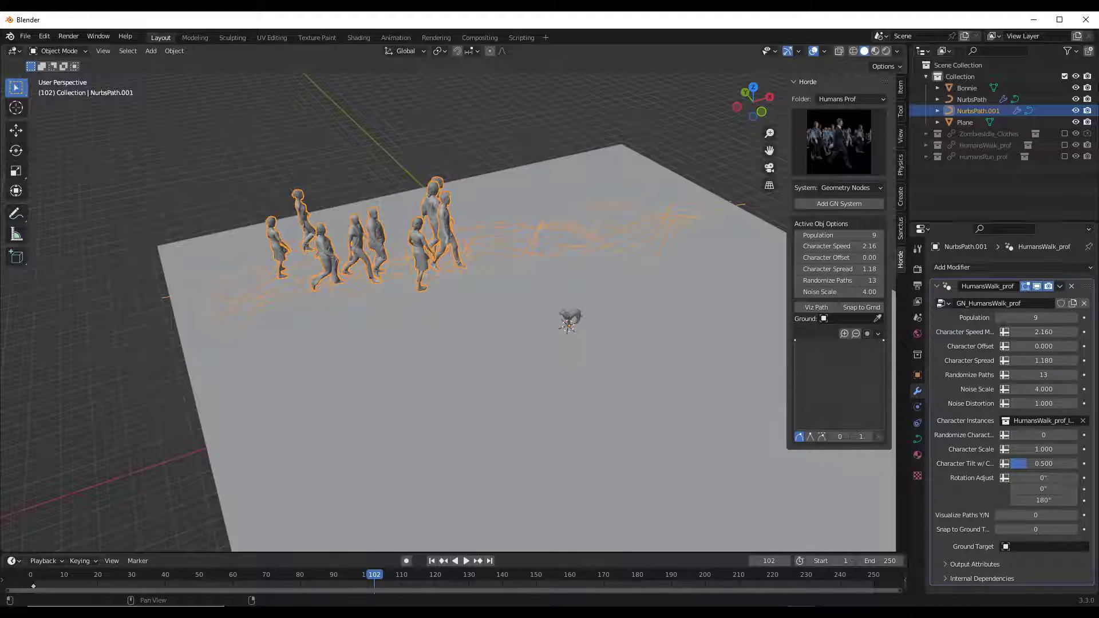
left_click(466, 561)
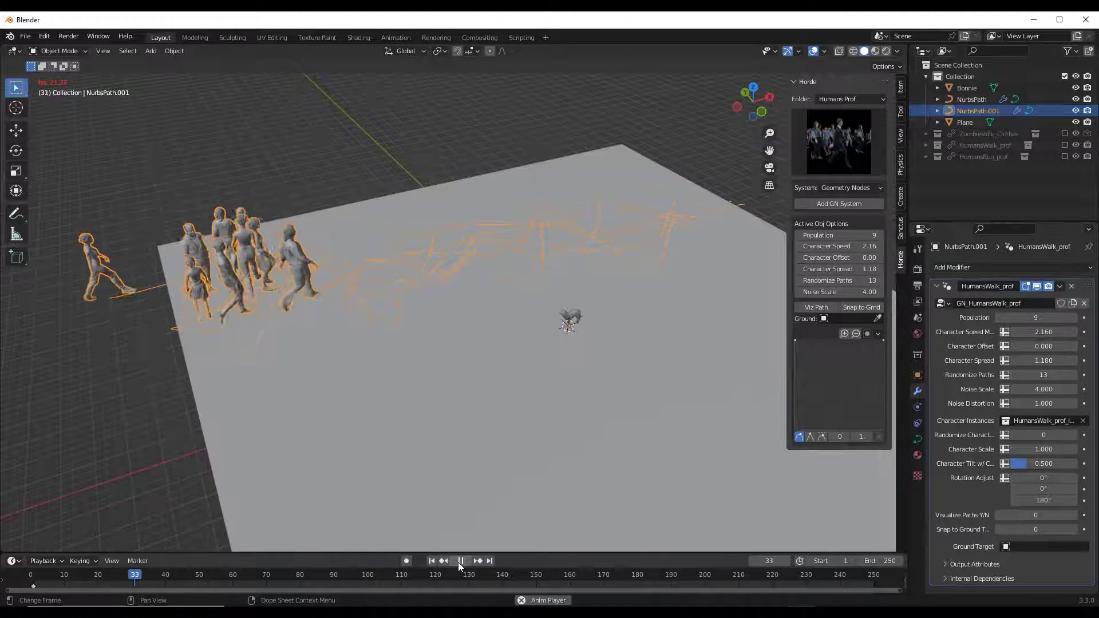
key("space")
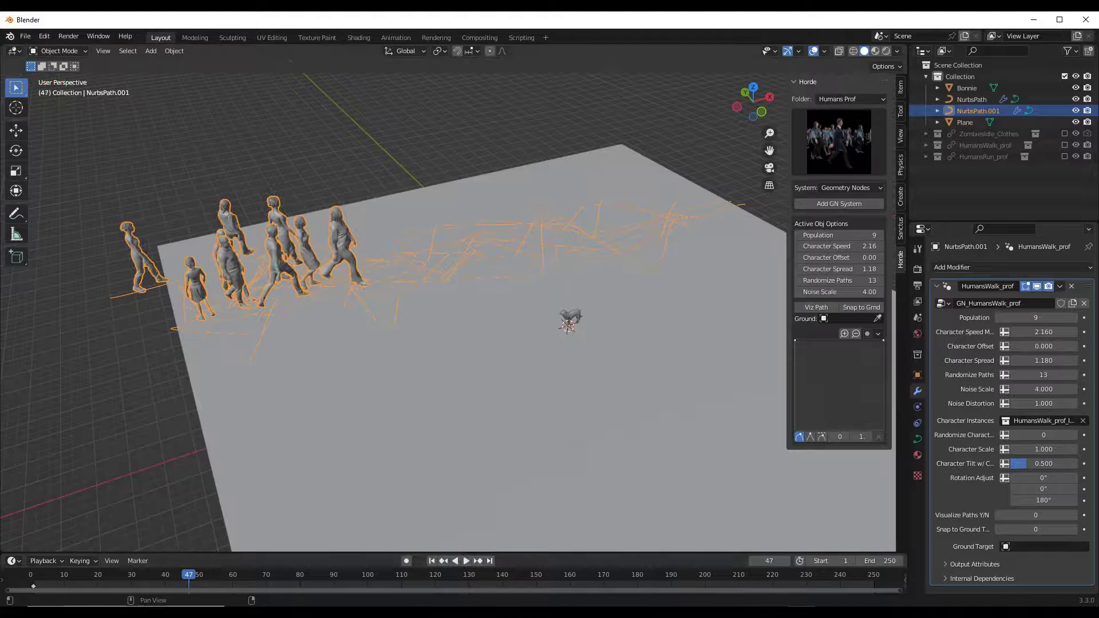
Bend the Horde curve into an arch, replay, and lower Randomize Paths from 13 to 10.
left_click_drag(794, 416, 837, 347)
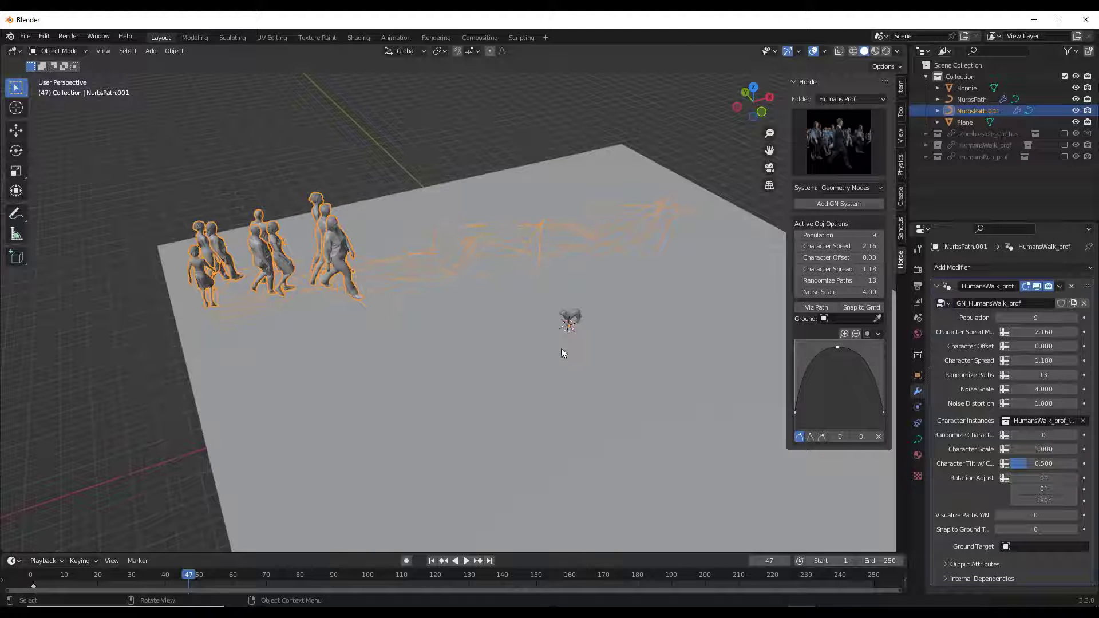
left_click(466, 561)
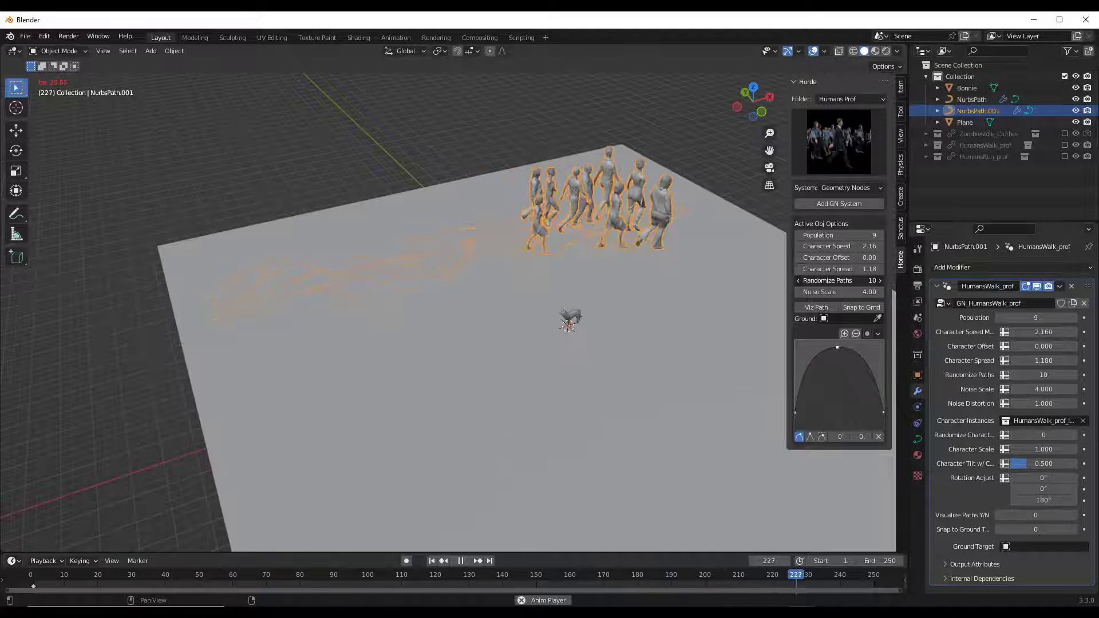
left_click_drag(837, 281, 801, 281)
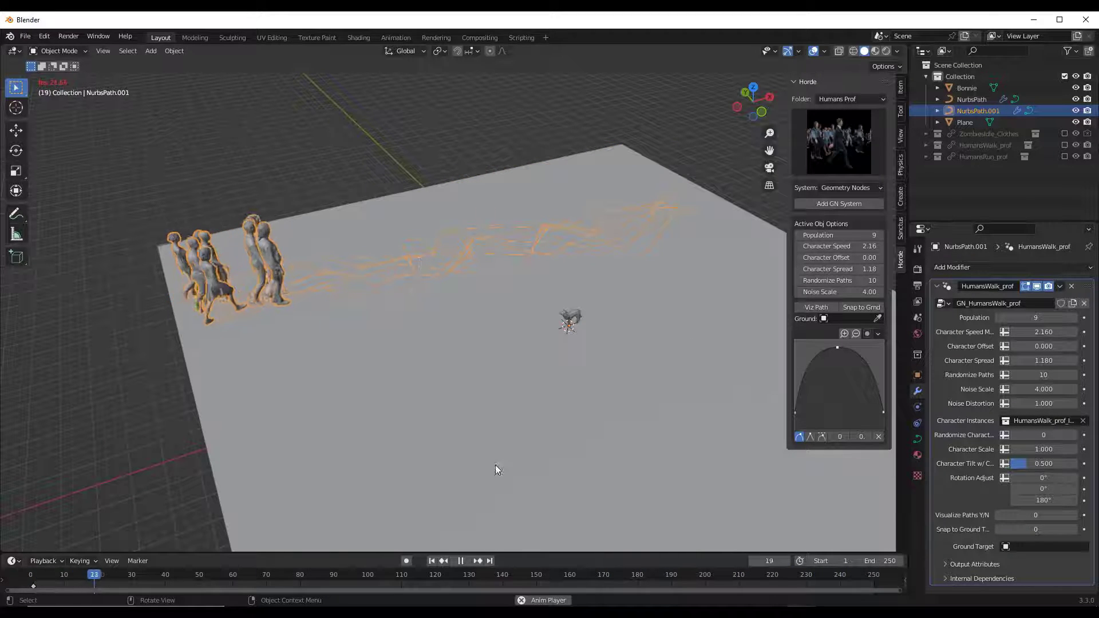
Pause playback and scale the ground plane up twice, first to about 2.776.
left_click(462, 560)
scroll(417, 245, "down", 4)
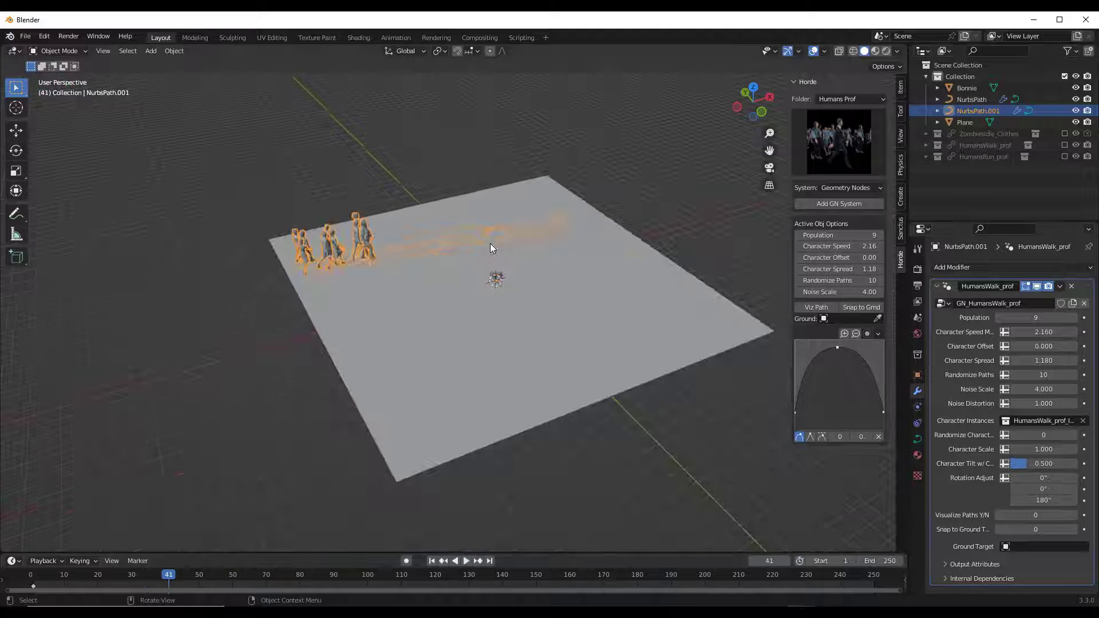
middle_click_drag(500, 248, 379, 247)
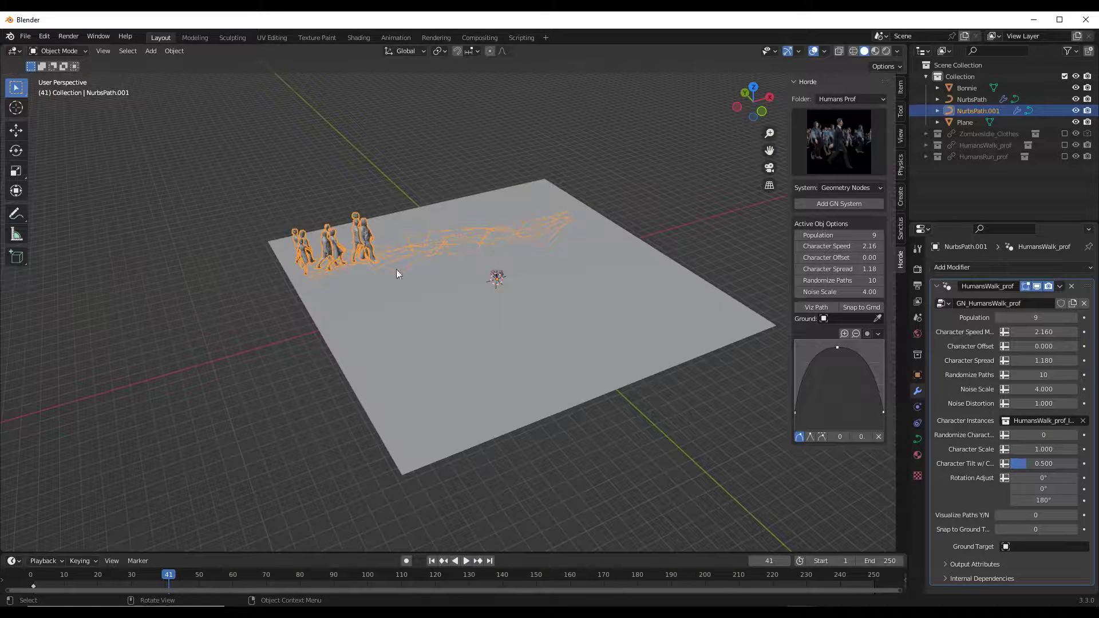
left_click(516, 332)
key("s")
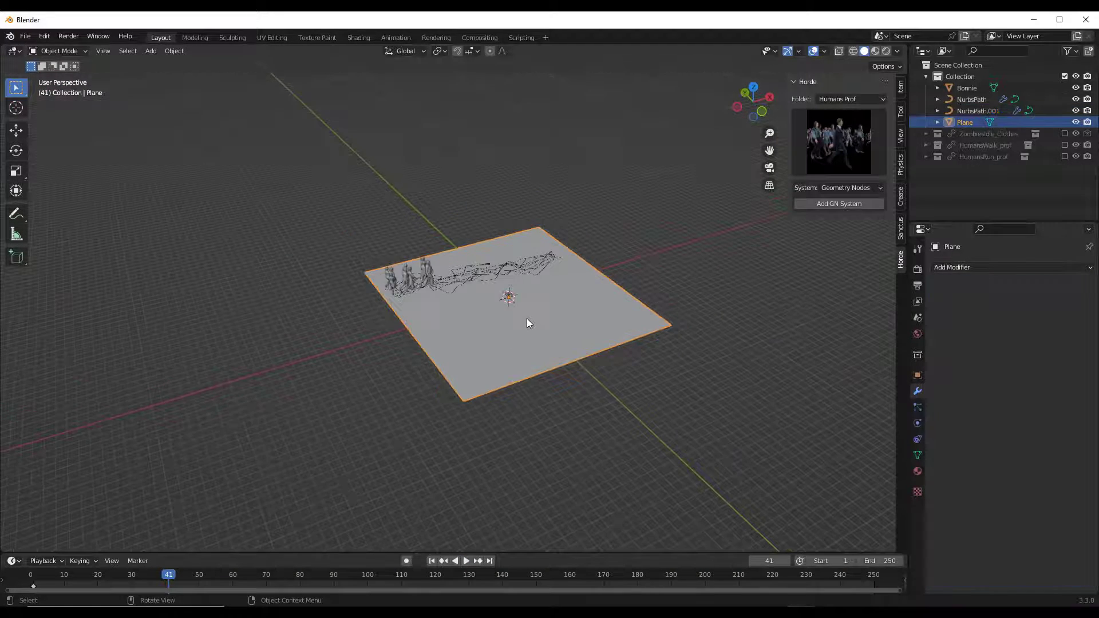
left_click(579, 328)
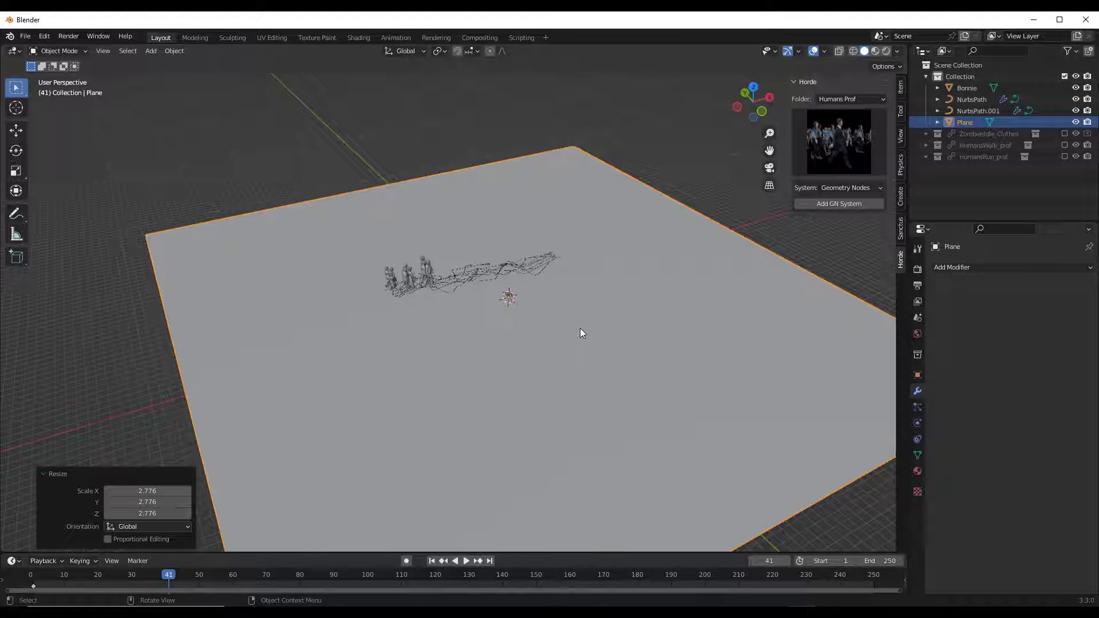
key("s")
left_click(623, 338)
Apply the plane's rotation and scale via Object > Apply.
left_click(178, 52)
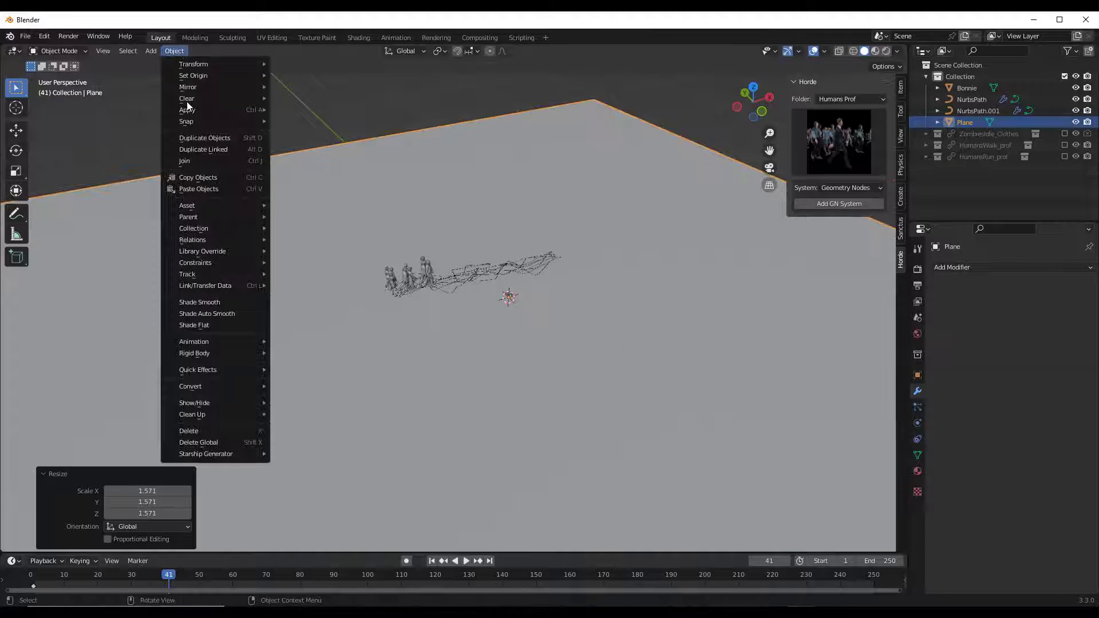
mouse_move(224, 108)
left_click(319, 155)
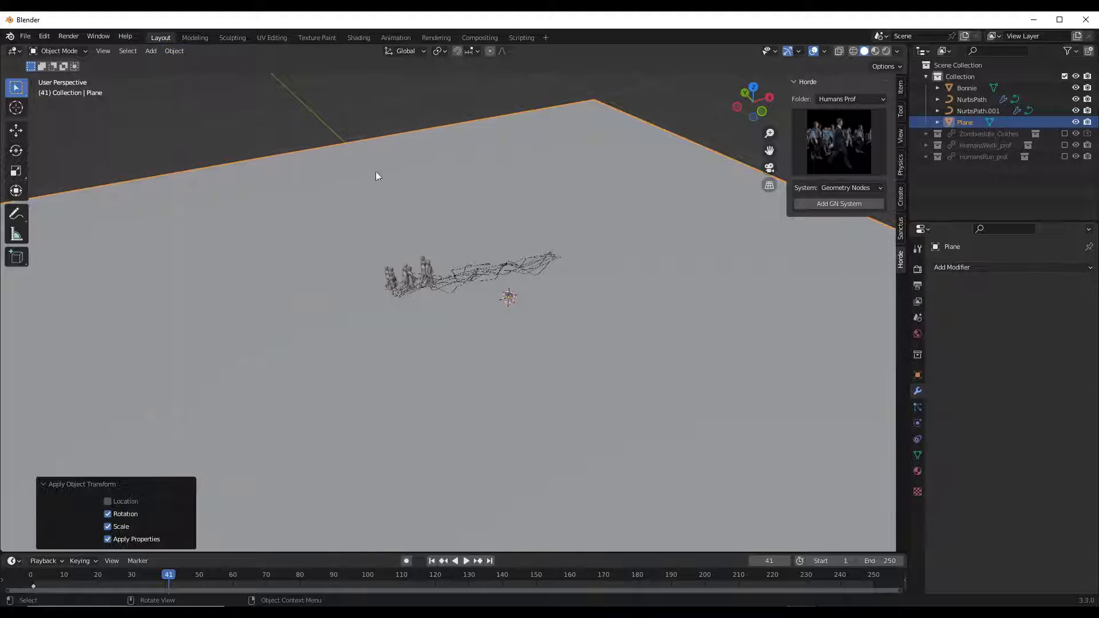
Set the Horde Folder to Zombies Clothes and browse its crowd groups.
scroll(544, 181, "down", 3)
left_click(840, 99)
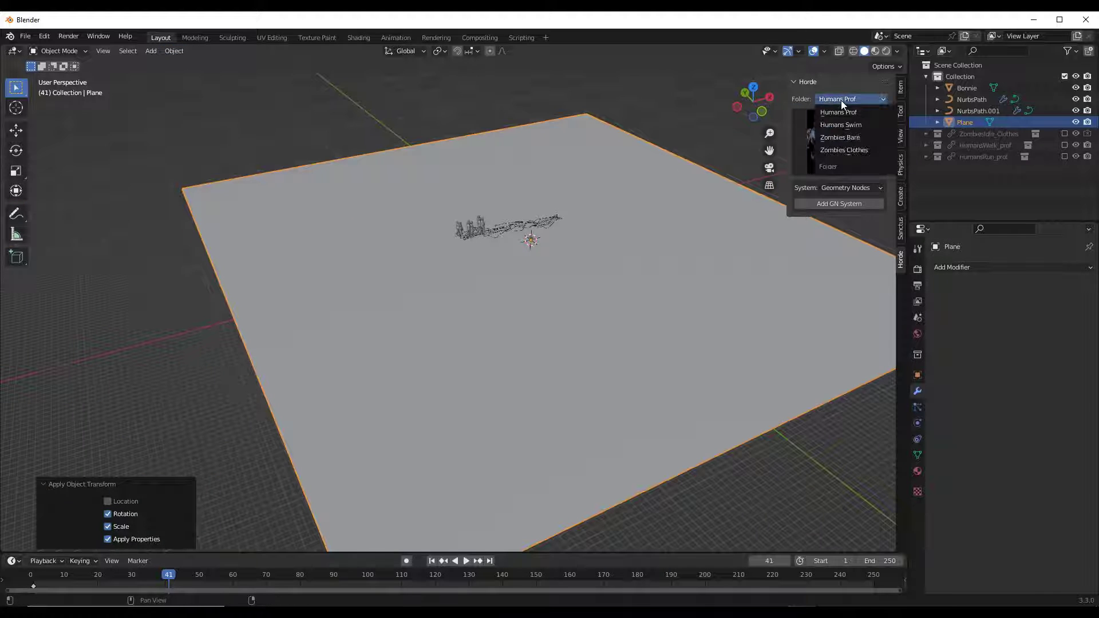
left_click(848, 146)
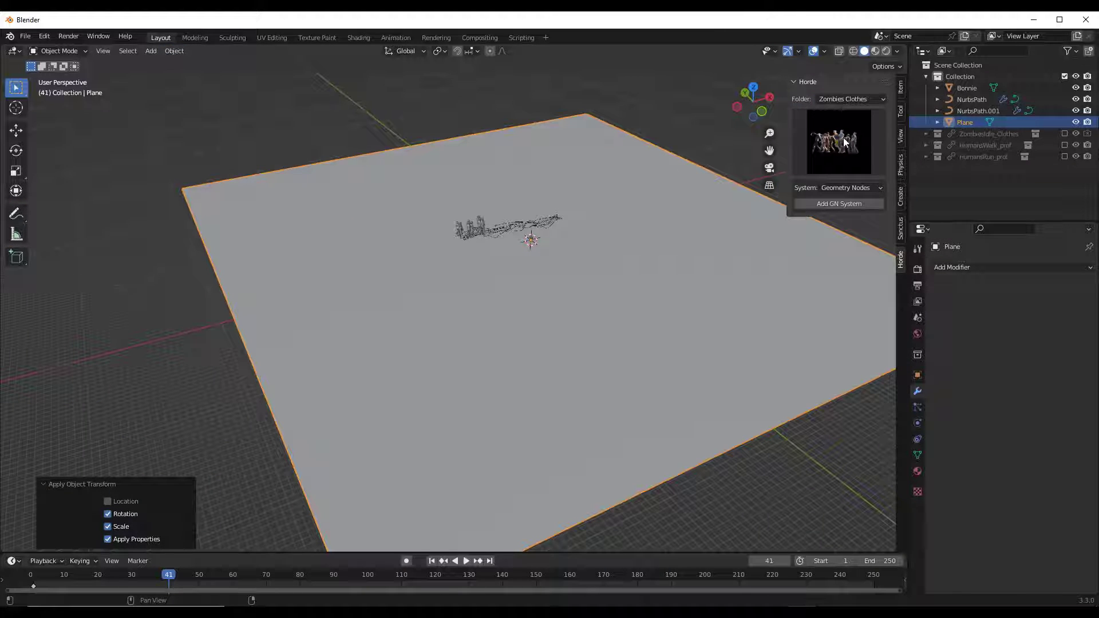
left_click(844, 142)
Switch the Horde Folder to Humans Swim and choose the middle swimmer group.
left_click(835, 99)
left_click(836, 123)
left_click(836, 143)
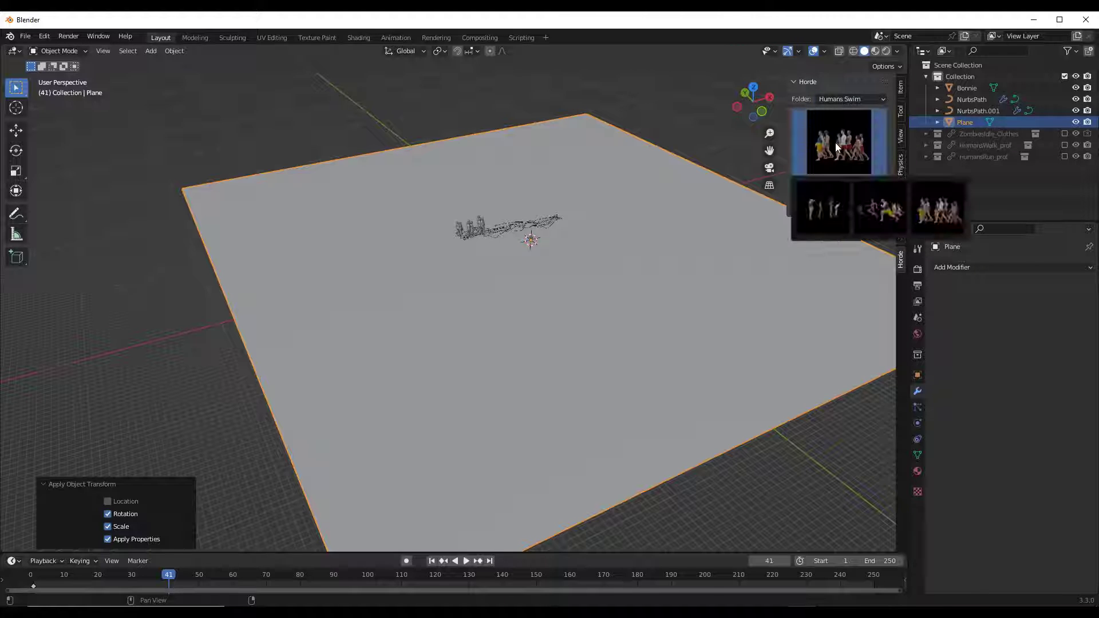
left_click(881, 212)
Add a GN crowd system and draw a long path across the plane to generate runners.
left_click(849, 203)
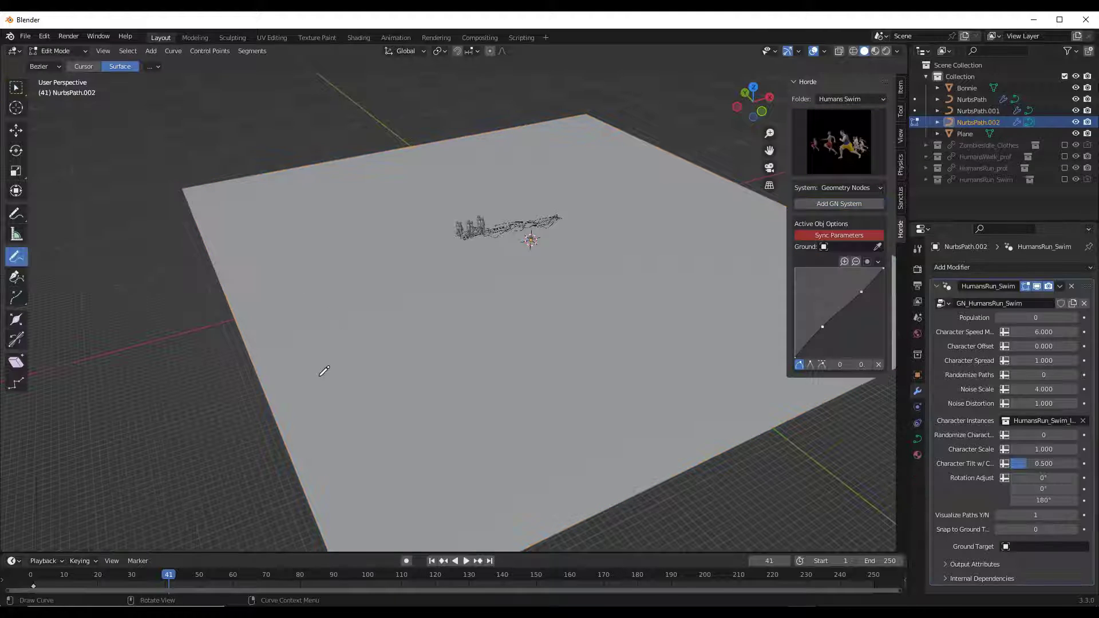
left_click_drag(318, 390, 511, 330)
key("Tab")
scroll(743, 257, "up", 2)
scroll(595, 290, "down", 4)
scroll(612, 287, "up", 4)
middle_click_drag(612, 287, 620, 283)
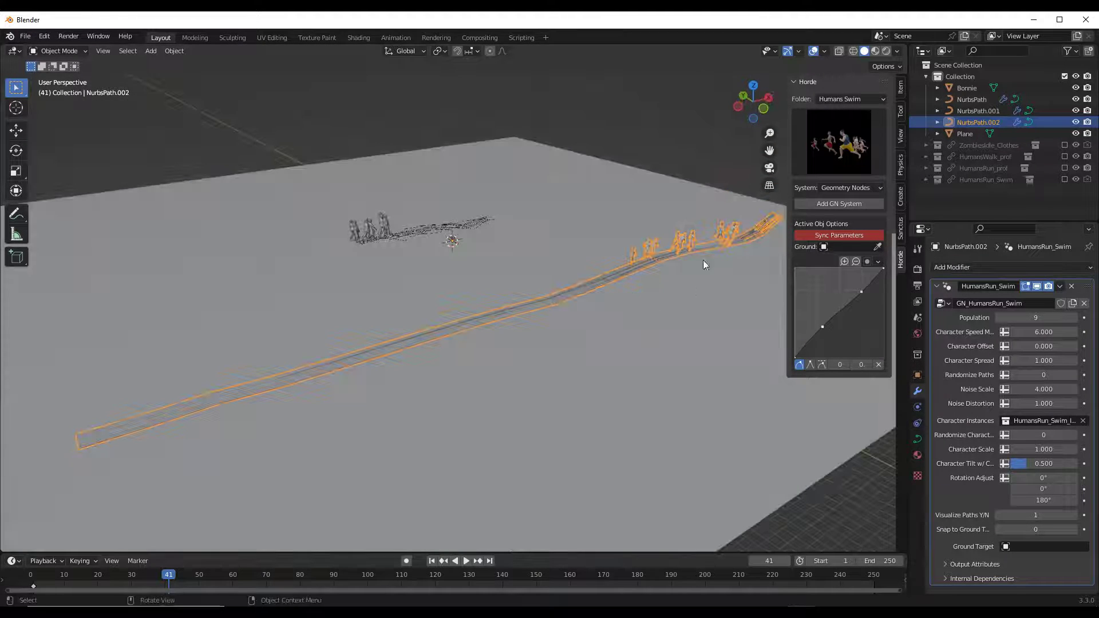
Rewind to frame 1, sync the crowd parameters, and briefly play the runners.
left_click(432, 562)
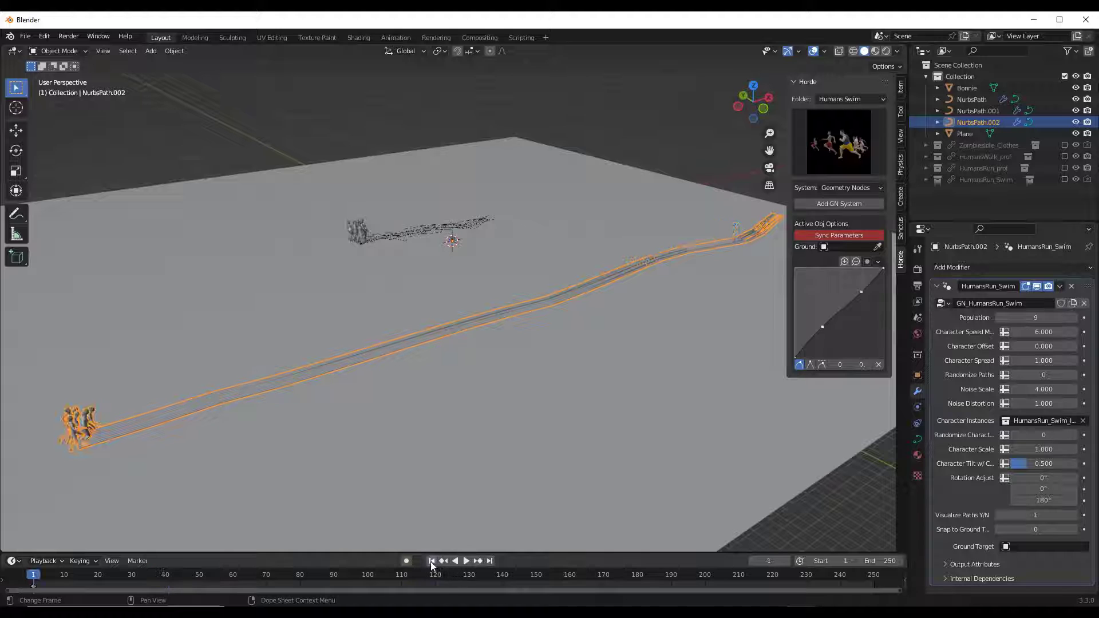
left_click(838, 235)
middle_click_drag(668, 266, 511, 402)
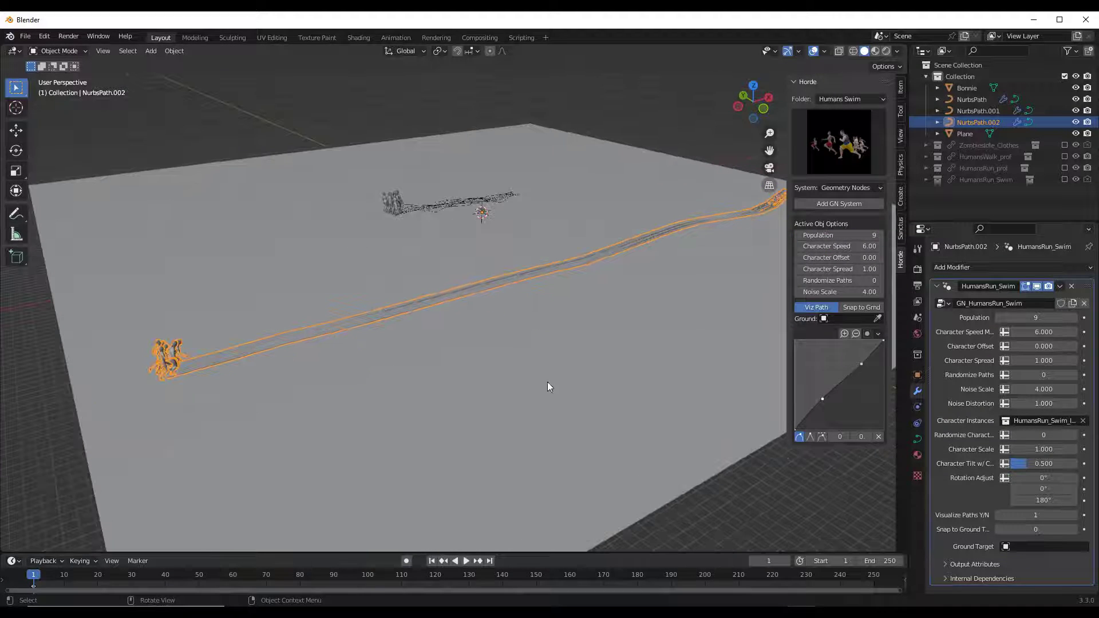
key("space")
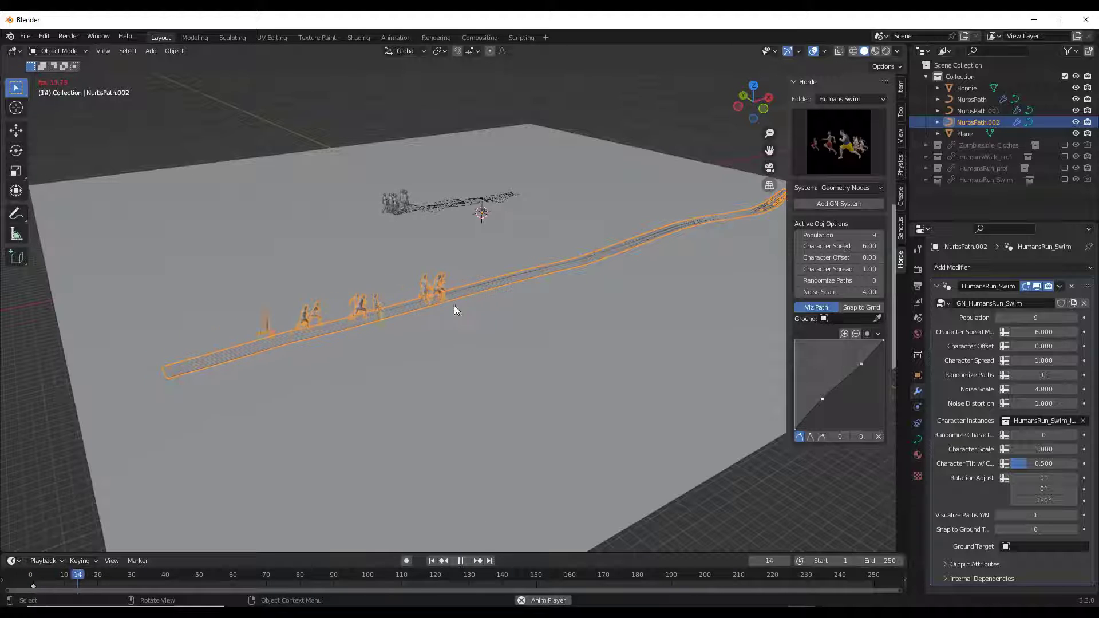
left_click(461, 560)
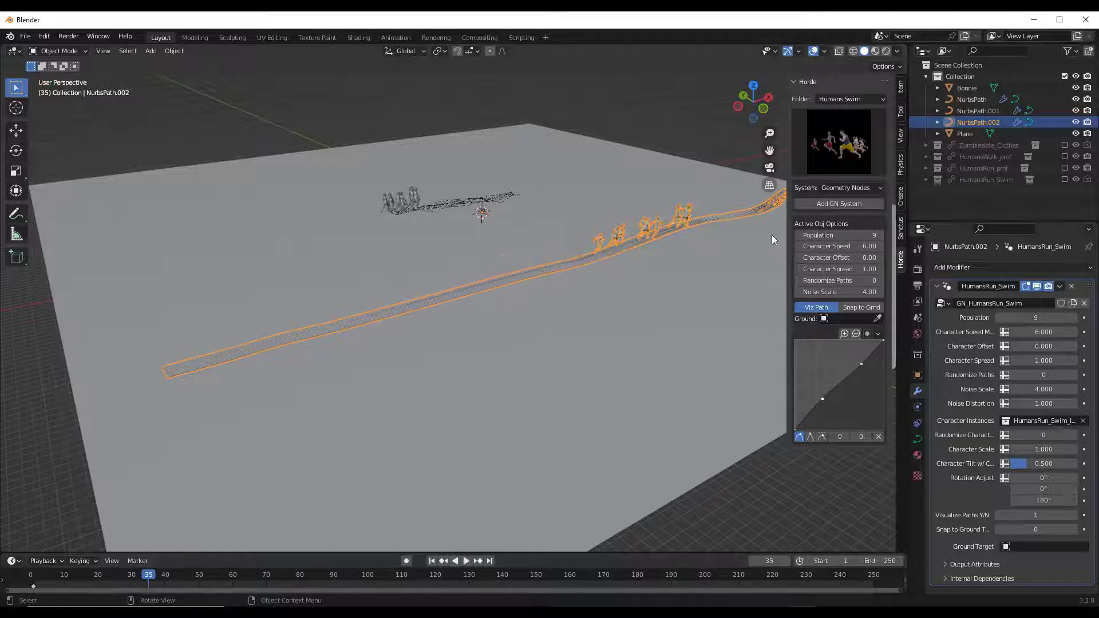
Set Character Speed to 2 and preview the slower runners before stopping playback.
left_click(825, 247)
type("2")
key("Return")
left_click(468, 564)
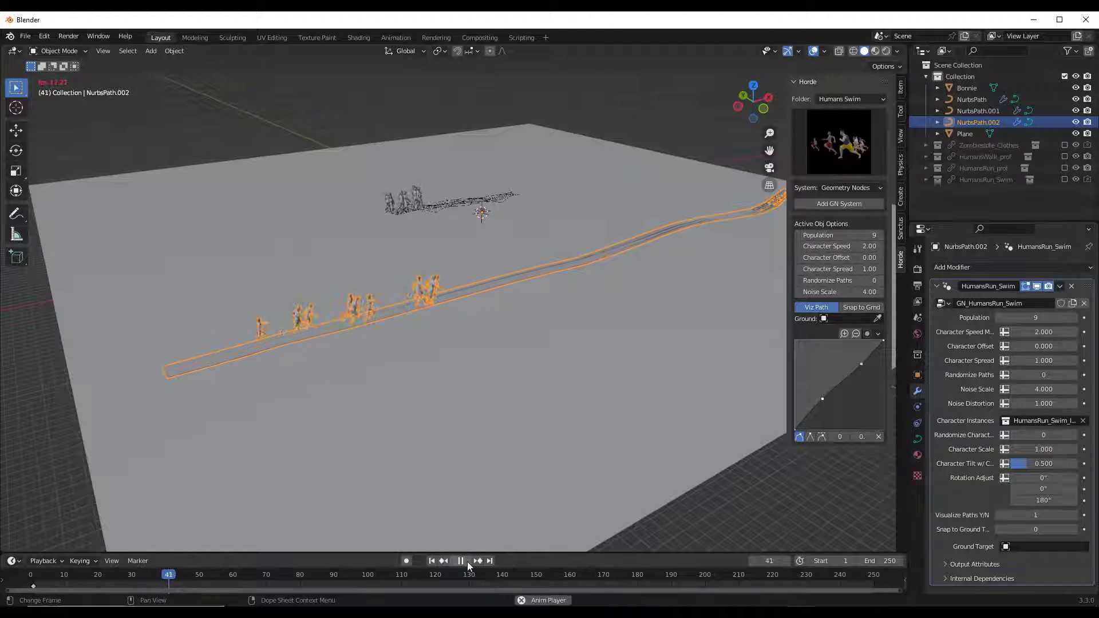
scroll(711, 190, "up", 5)
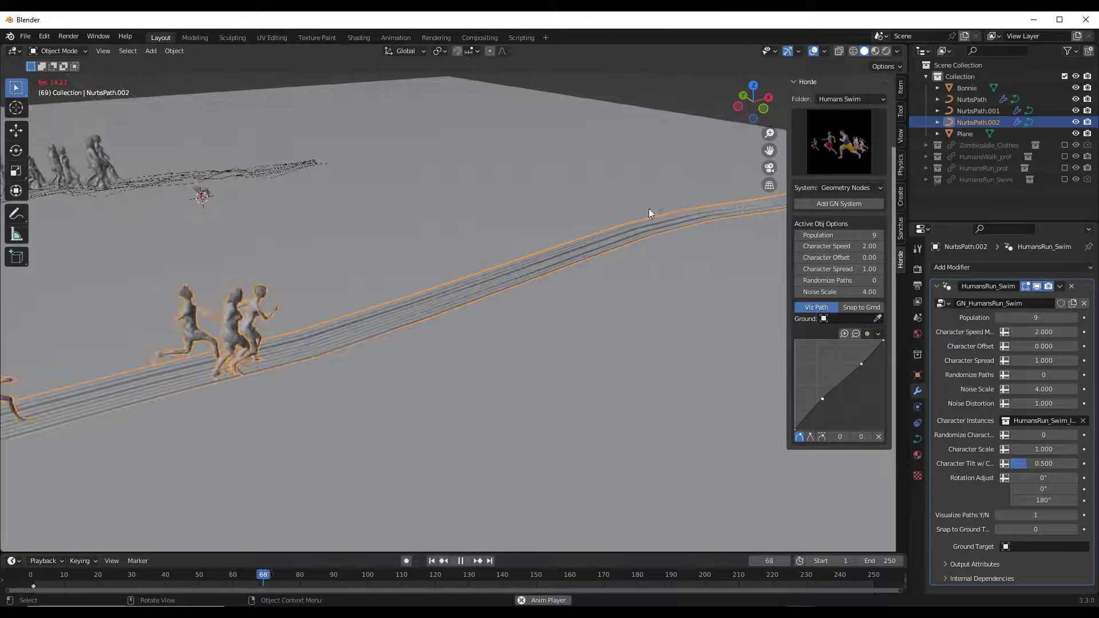
scroll(648, 208, "down", 5)
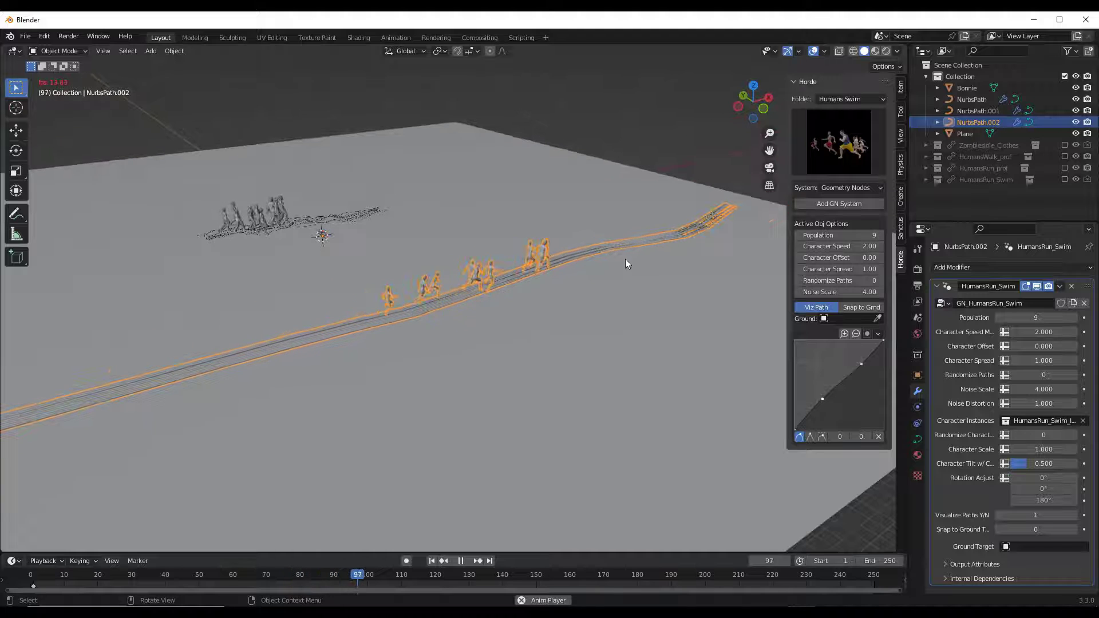
key("space")
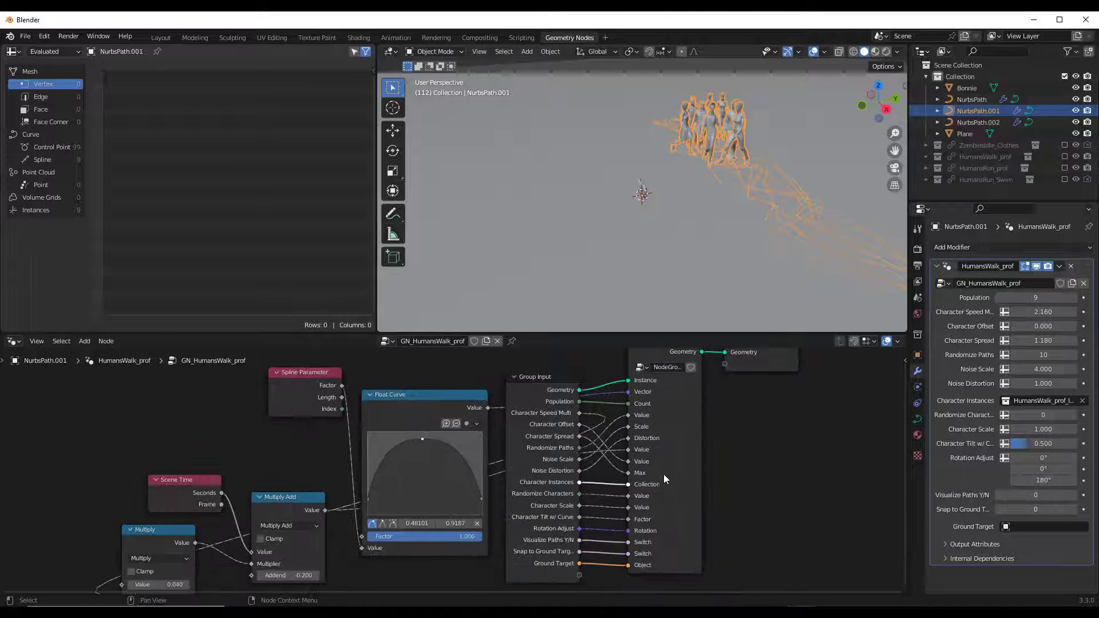
Zoom in and out around the walking crowd's Geometry Nodes graph.
scroll(664, 474, "down", 4)
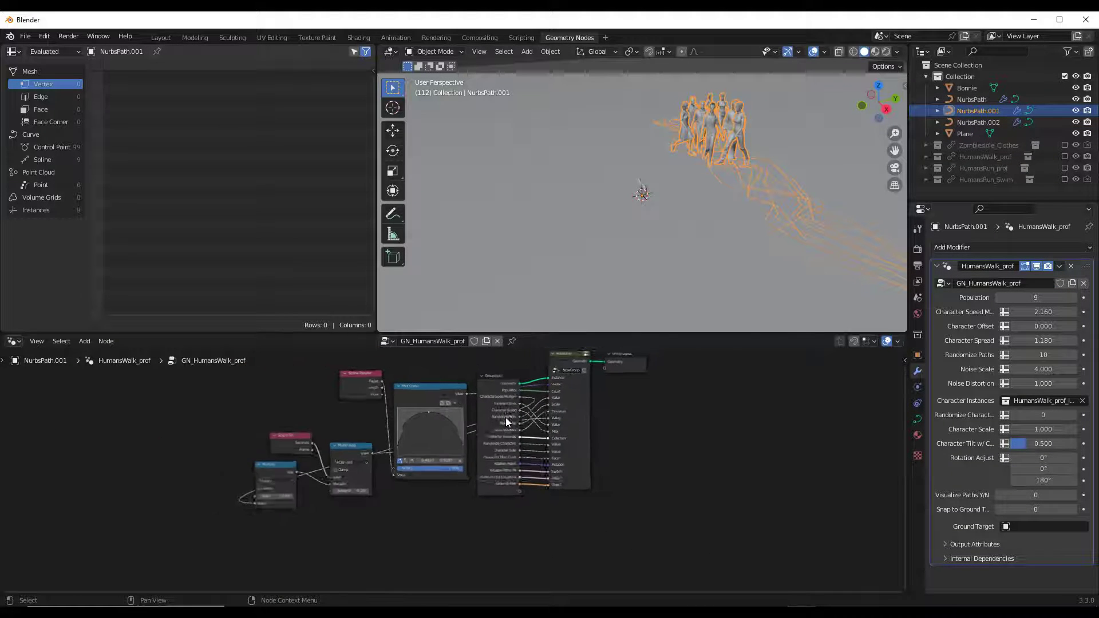
scroll(503, 418, "up", 3)
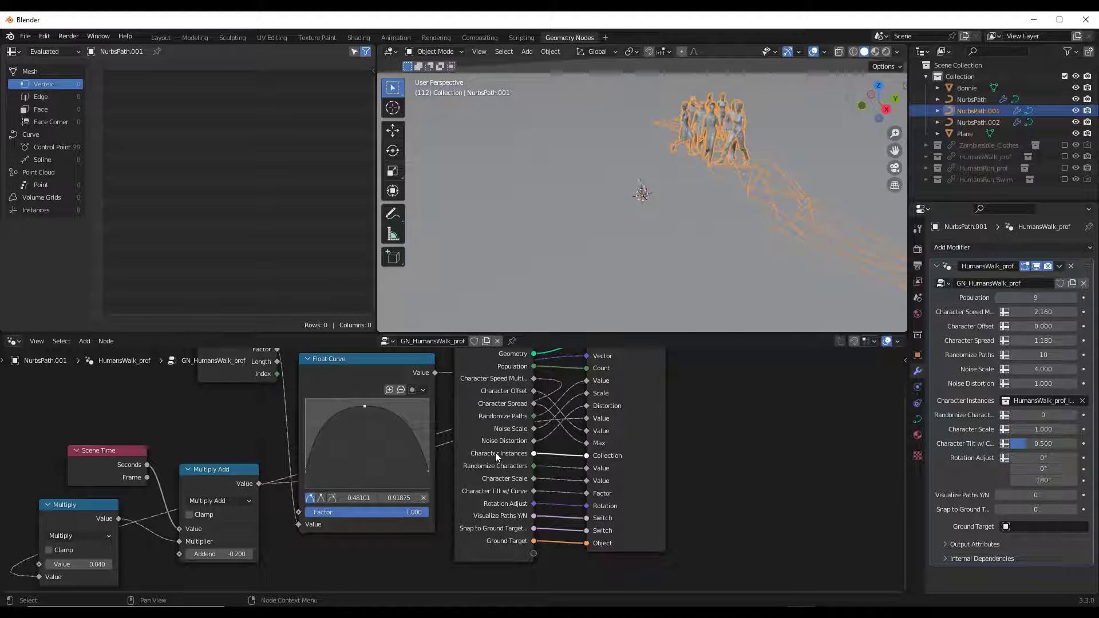
scroll(495, 453, "down", 2)
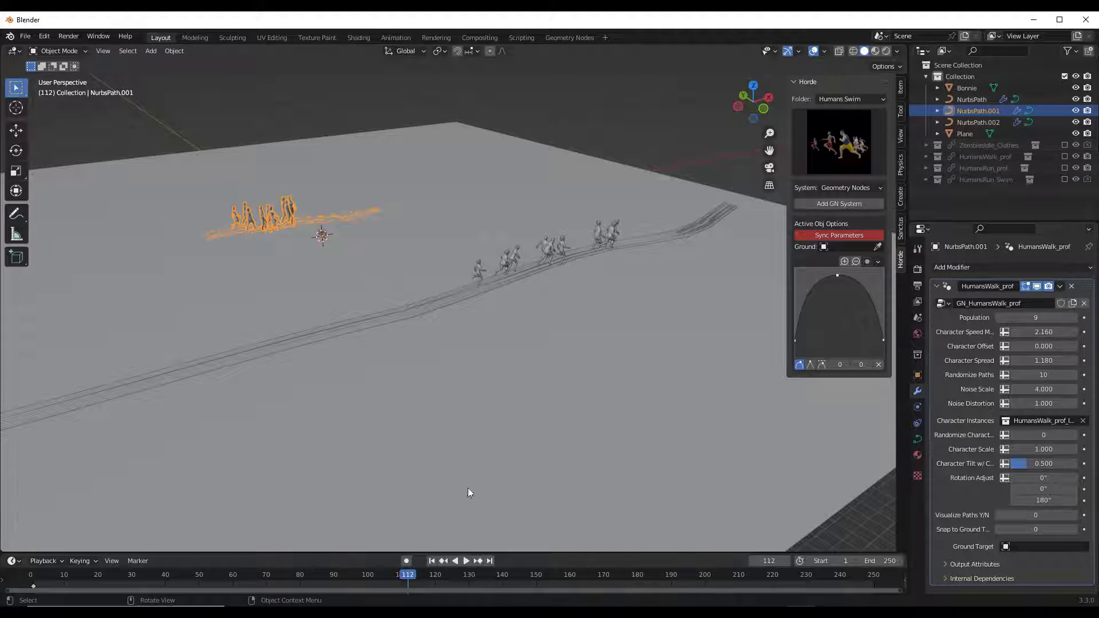
Play the crowd animation from frame 1 and pause it around frame 102.
left_click(432, 561)
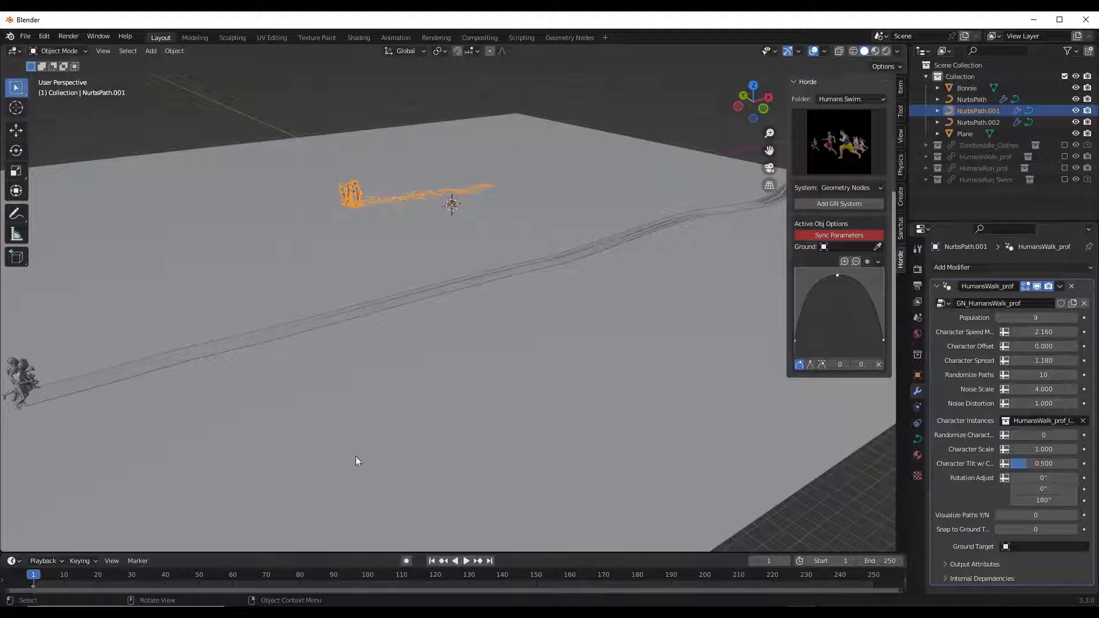
left_click(466, 561)
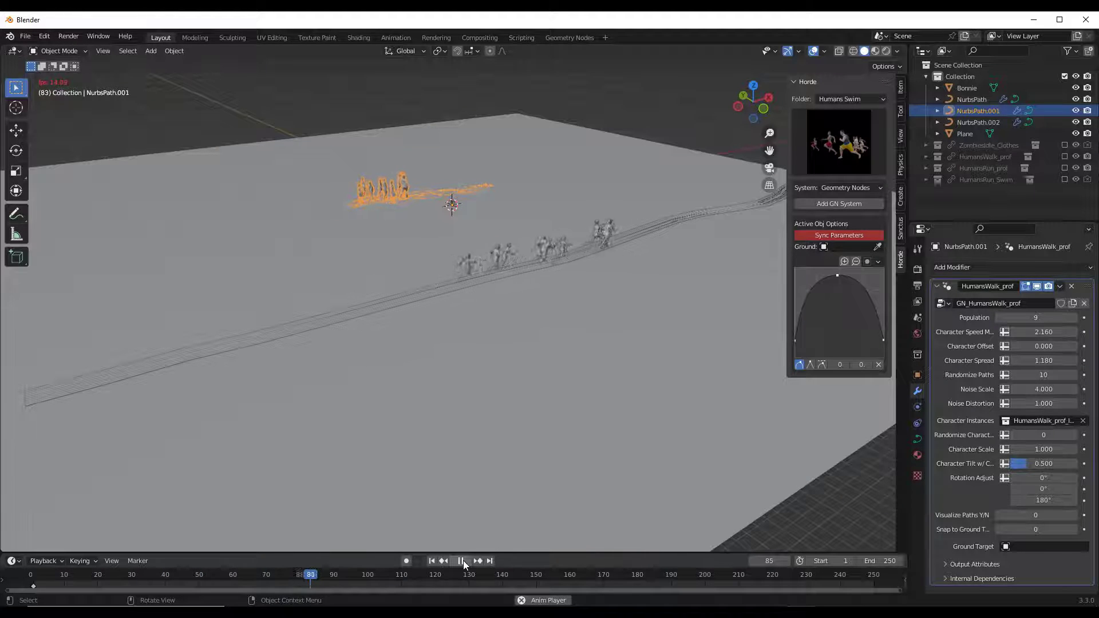
left_click(464, 565)
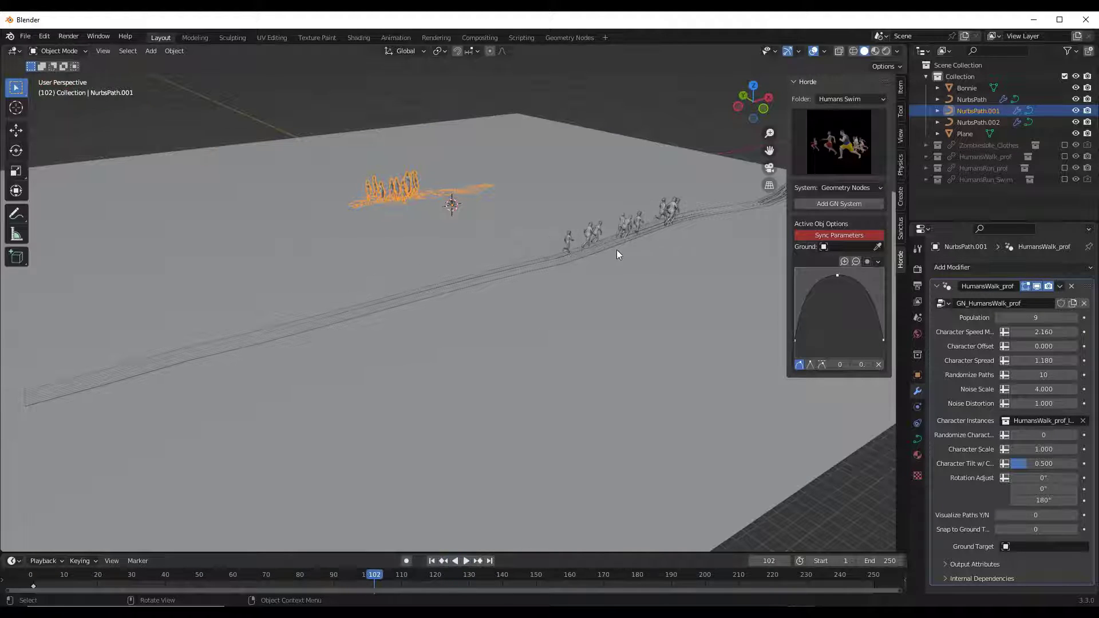
scroll(456, 245, "up", 3)
Zoom the viewport in toward the runners.
scroll(730, 221, "up", 3)
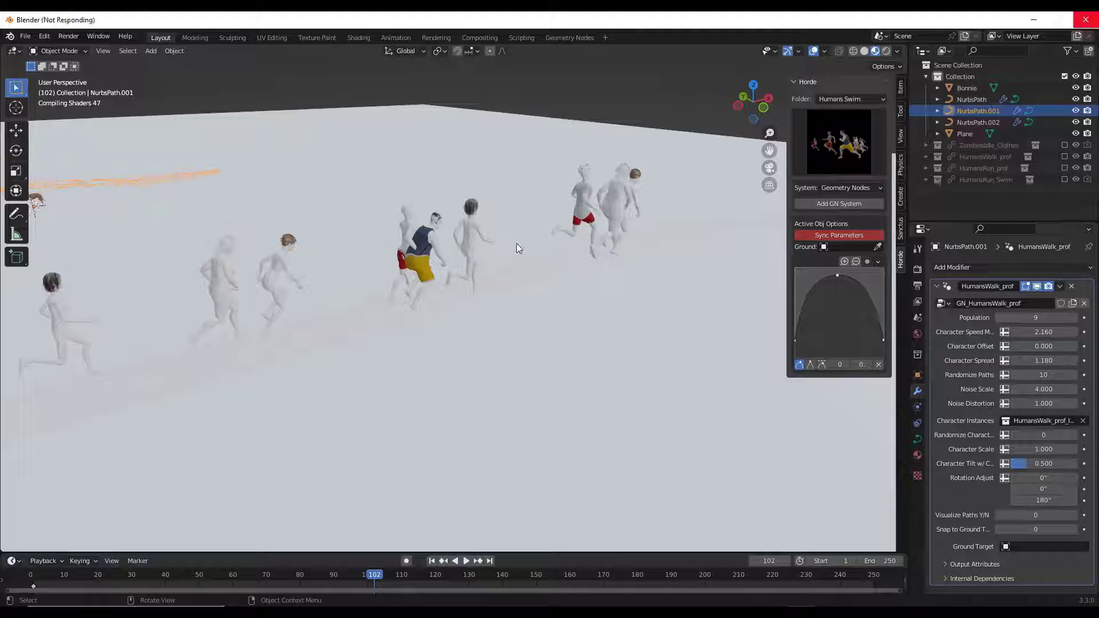
Set the Horde Folder to Zombies Clothes and pick the first zombie crowd preview.
left_click(466, 562)
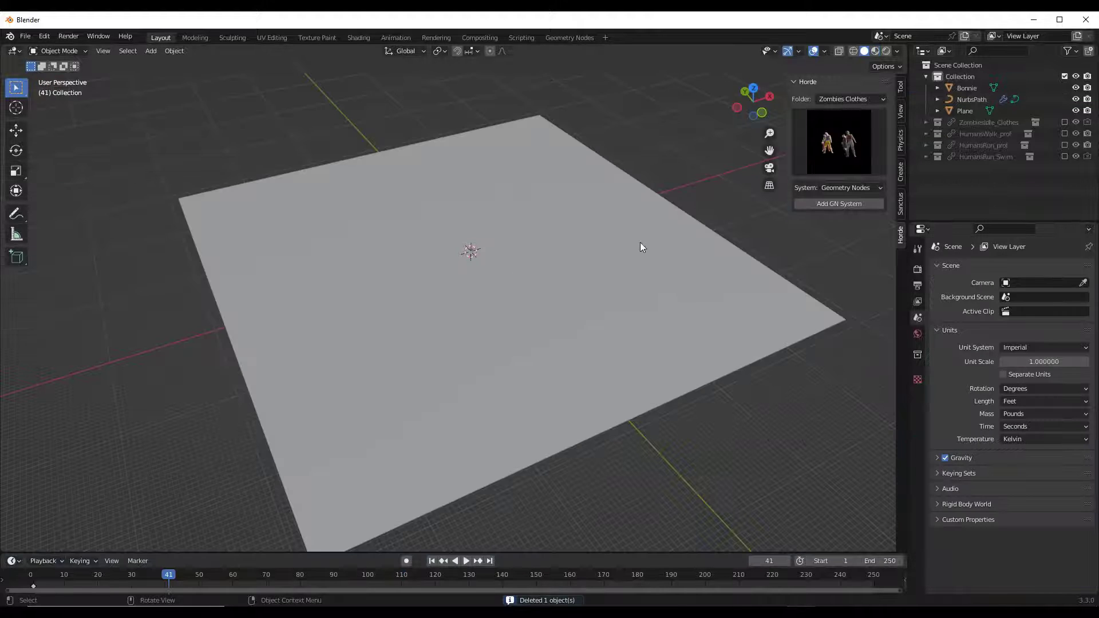
scroll(545, 264, "up", 3)
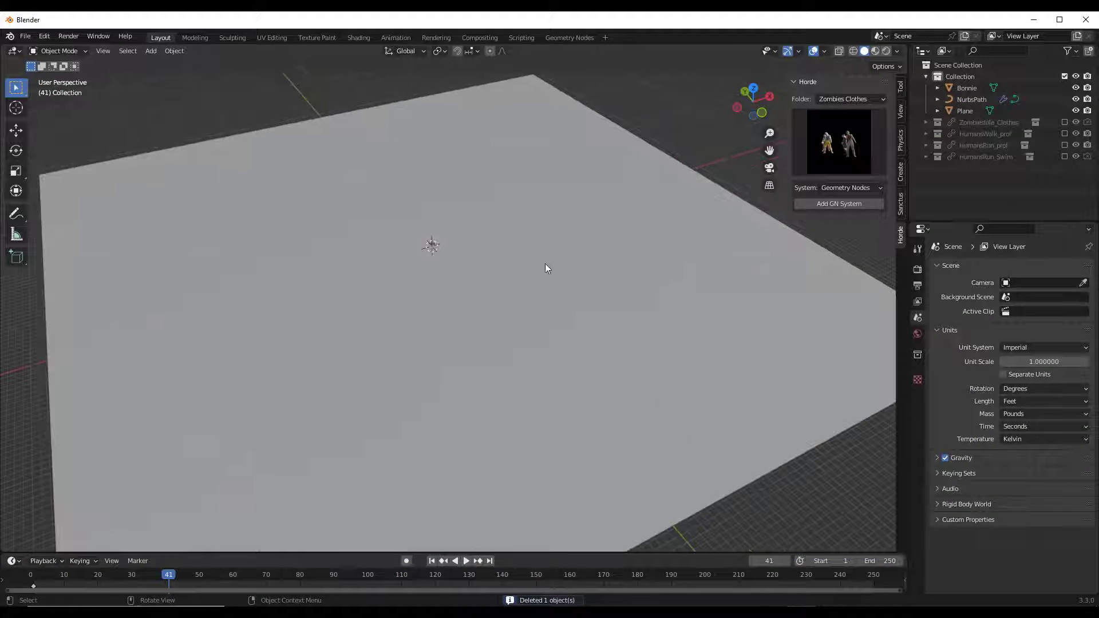
left_click(846, 143)
left_click(855, 99)
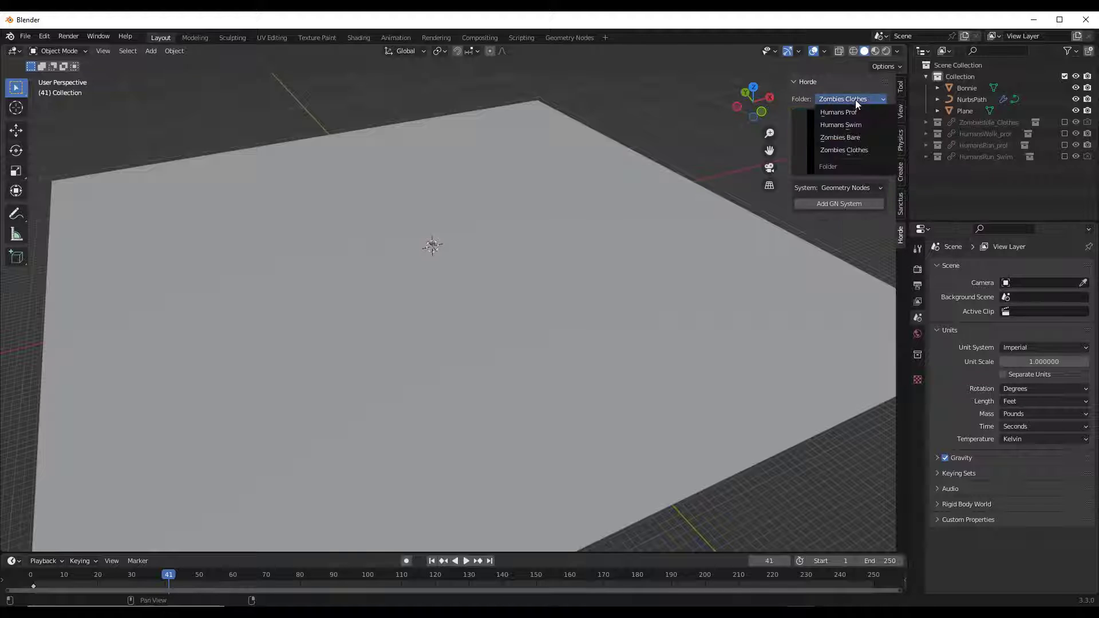
left_click(845, 151)
left_click(829, 146)
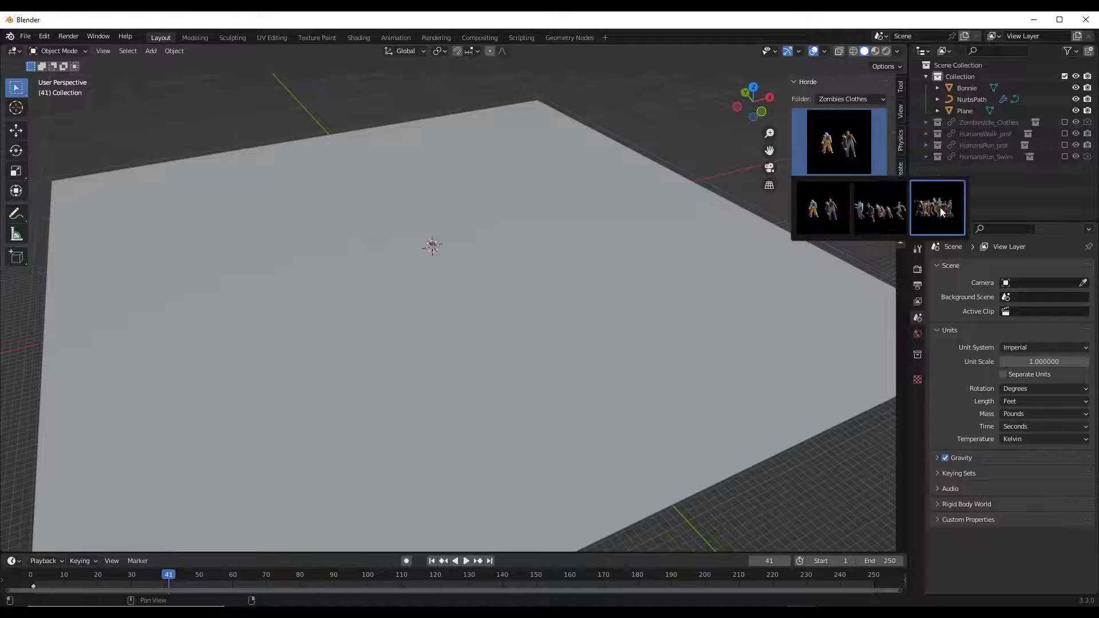
left_click(822, 209)
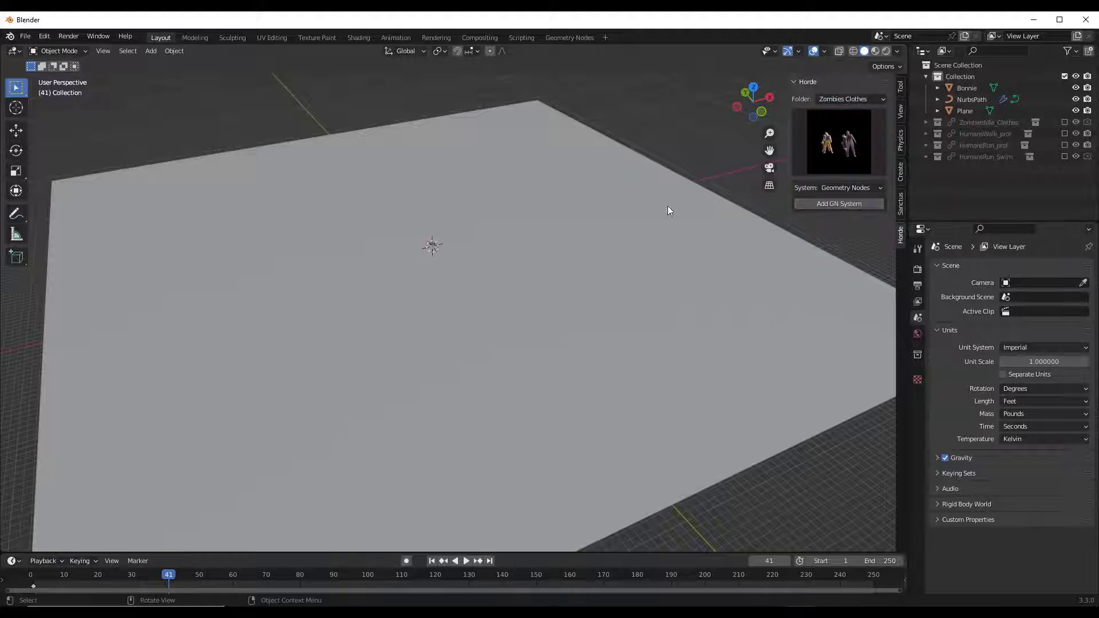
scroll(572, 186, "down", 5)
middle_click_drag(547, 180, 531, 190)
Add a zombie GN crowd system and draw an S-shaped curve across the plane.
left_click(839, 205)
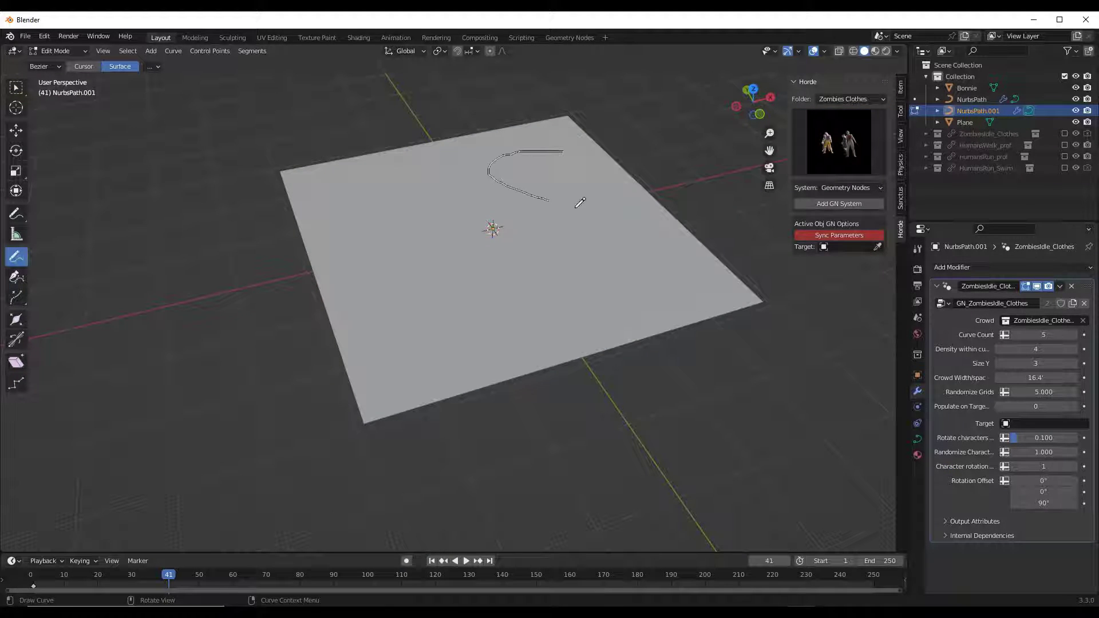
mouse_move(485, 246)
left_mouse_down()
mouse_move(397, 206)
mouse_move(354, 201)
left_mouse_up()
left_click_drag(395, 302, 644, 300)
key("Tab")
scroll(556, 273, "up", 2)
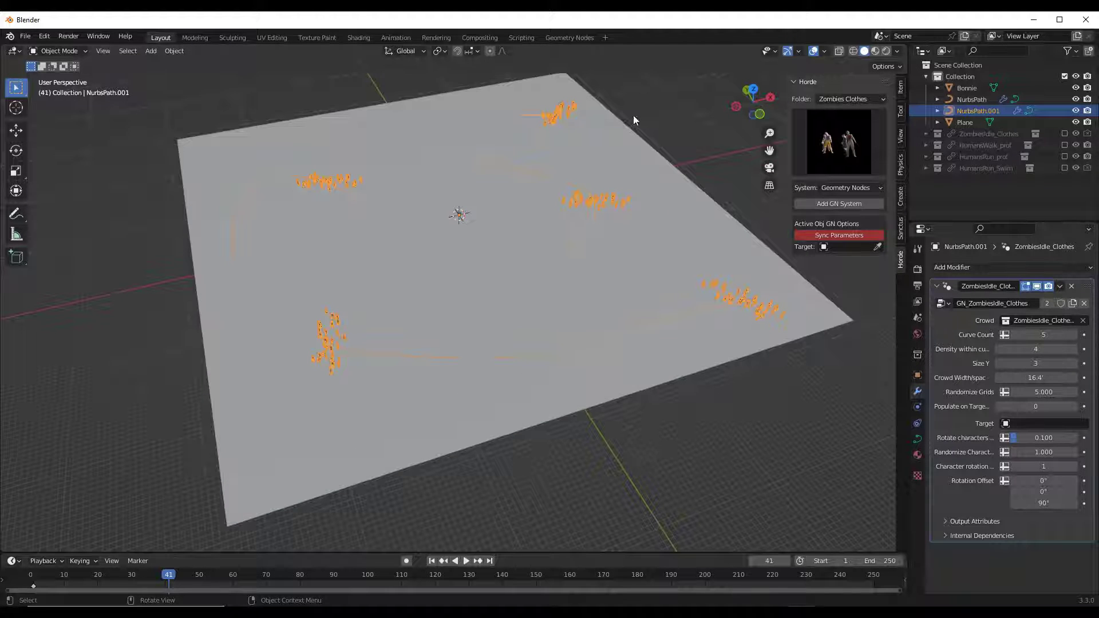
middle_click_drag(628, 122, 564, 305)
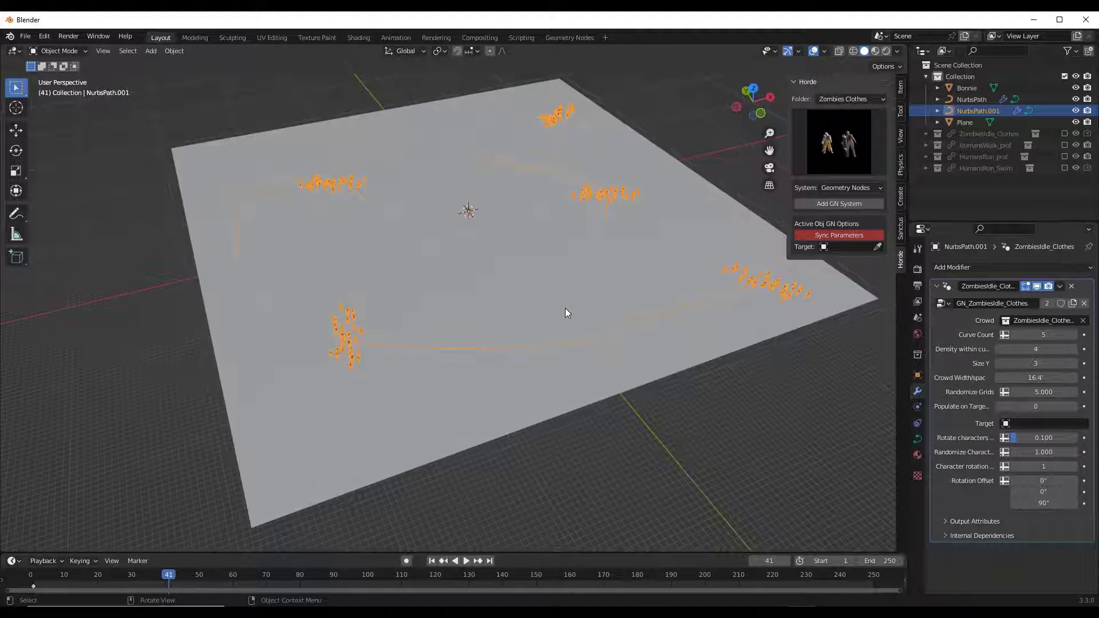
Sync parameters, then set Curve Count to 29 and Density in Y to 10.
left_click(843, 236)
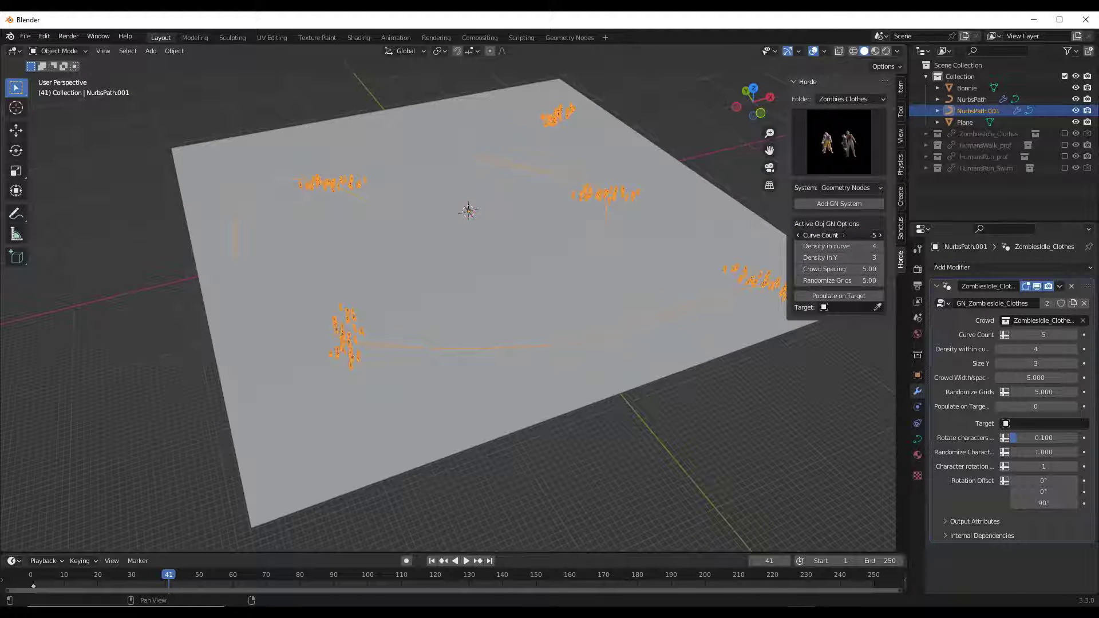
left_click_drag(838, 235, 895, 246)
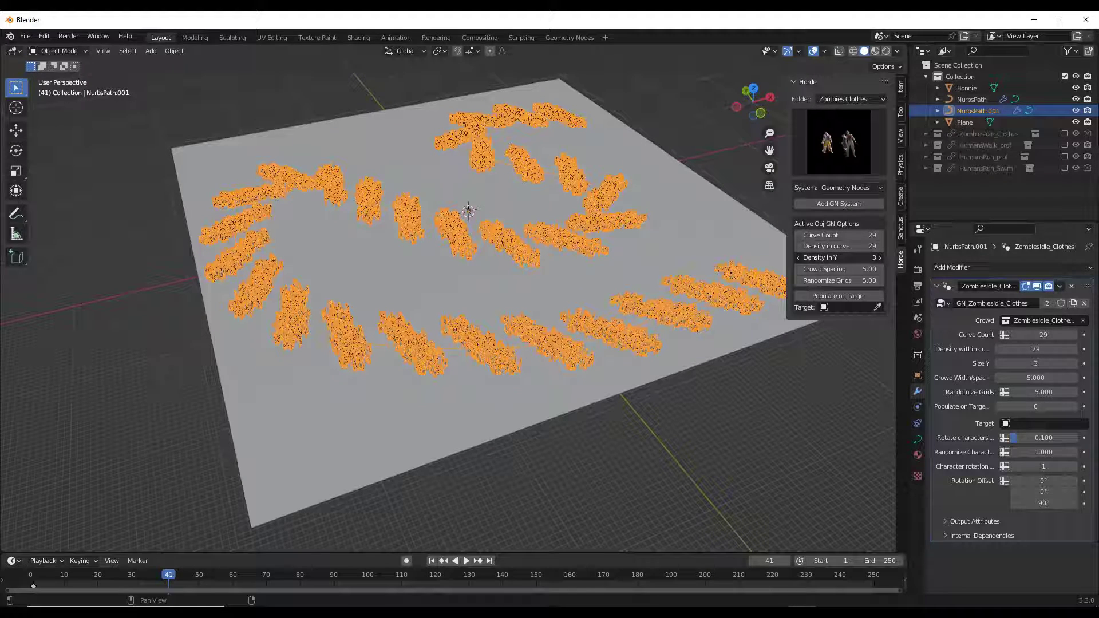
left_click_drag(827, 257, 798, 257)
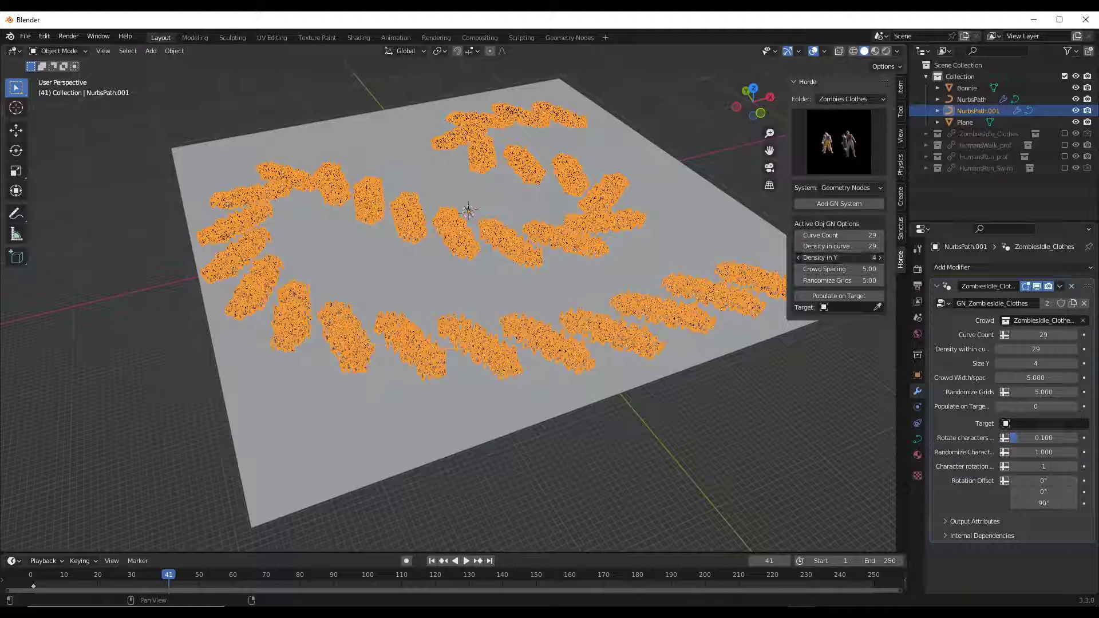
left_click(801, 257)
type("10")
key("Return")
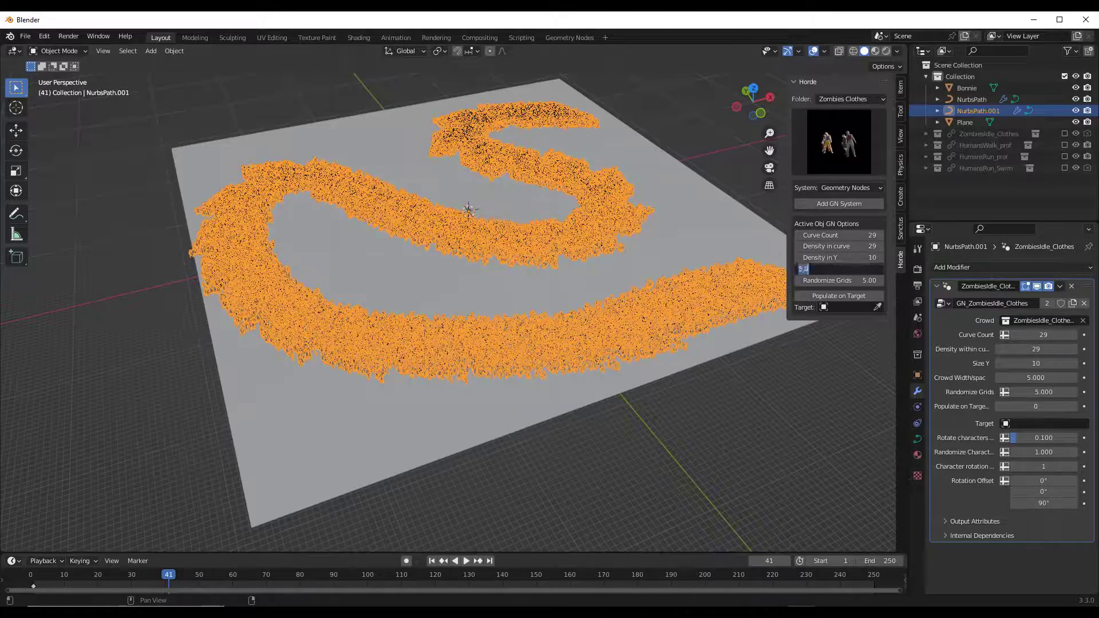
left_click_drag(824, 280, 858, 280)
middle_click_drag(630, 252, 545, 254)
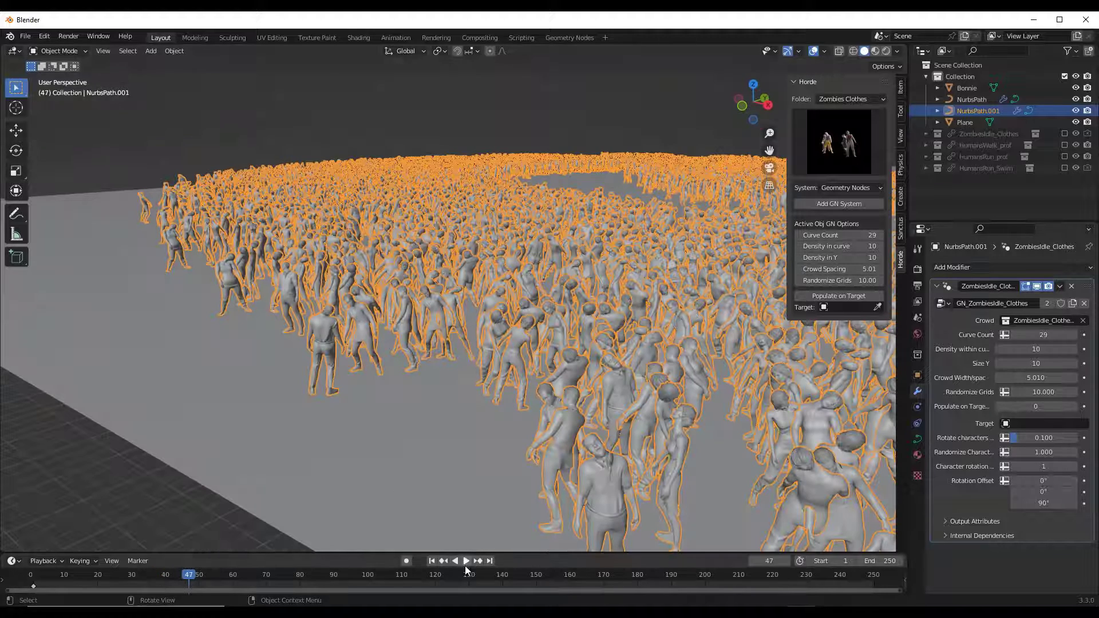
Play the idle zombie crowd from frame 1, orbiting around it during playback.
left_click(432, 561)
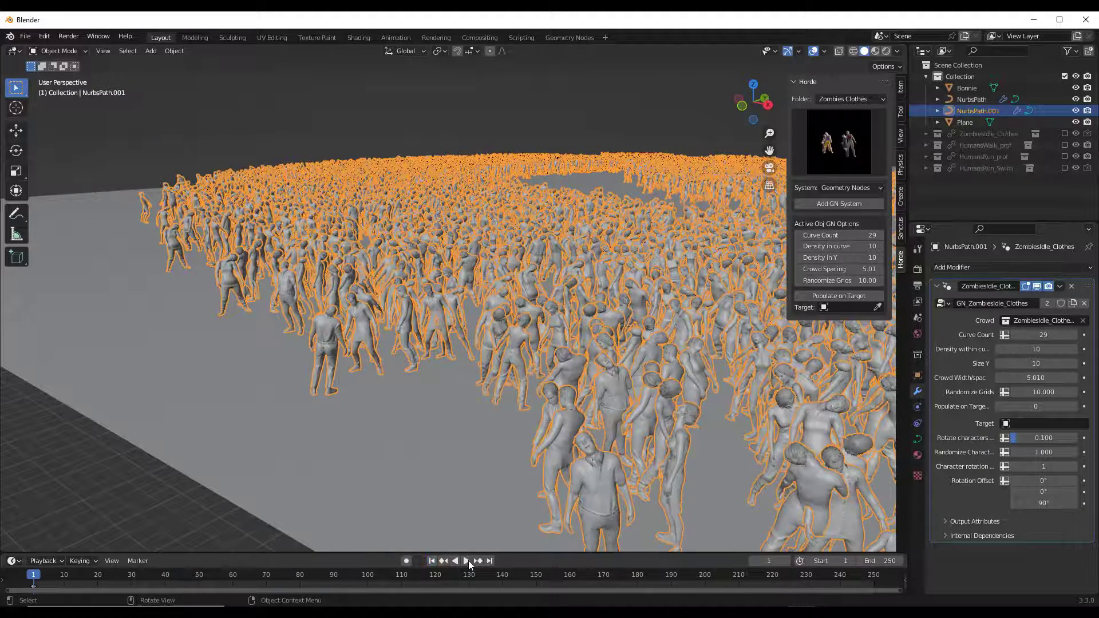
left_click(467, 561)
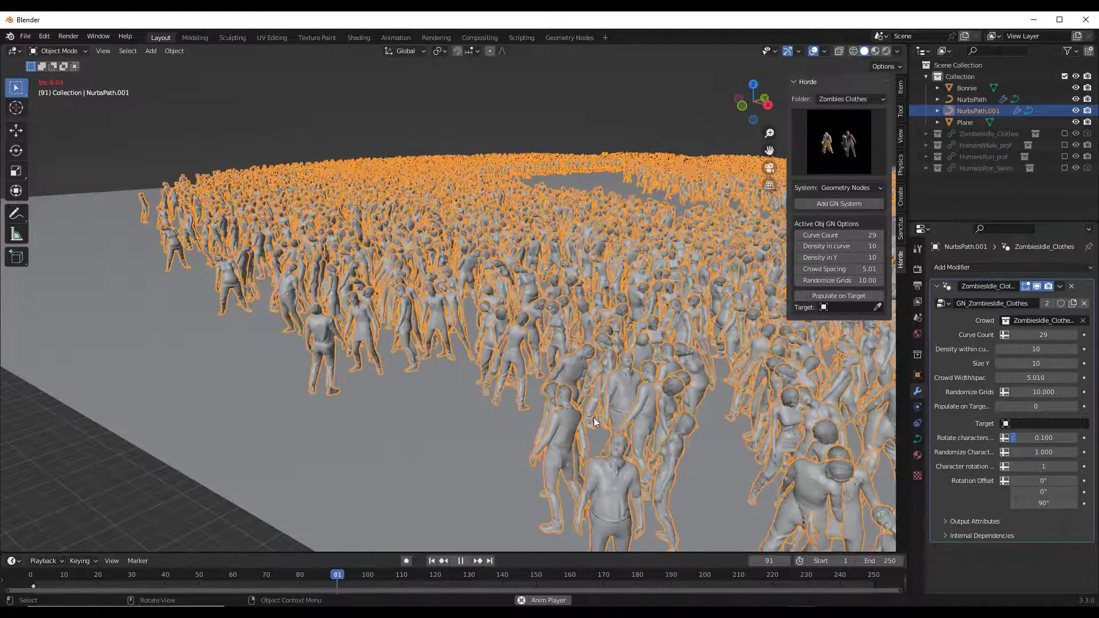
middle_click_drag(593, 414, 599, 375)
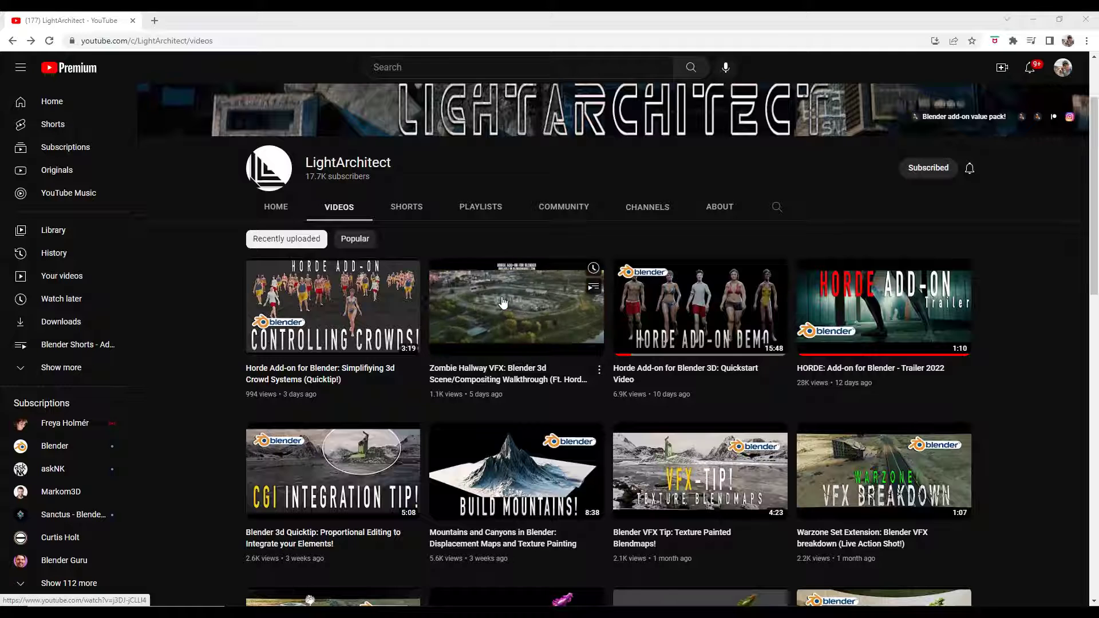
Scroll down and back up through the channel's Videos page of Horde tutorials.
scroll(841, 486, "down", 2)
scroll(706, 452, "up", 4)
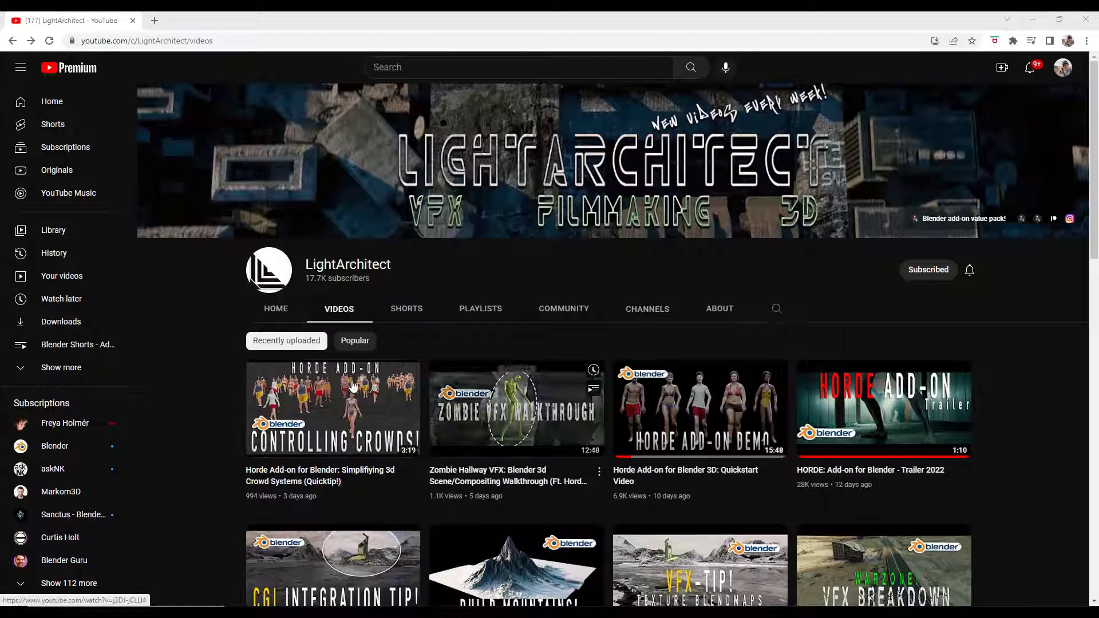